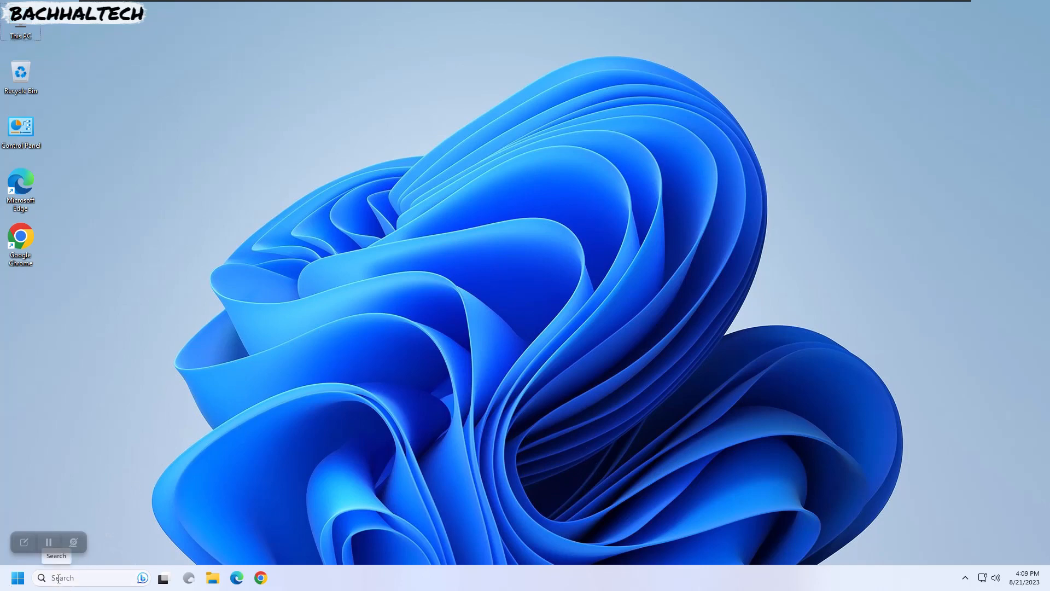
# - Search 'update' to open Settings and switch to the Windows Update page
pyautogui.click(58, 578)
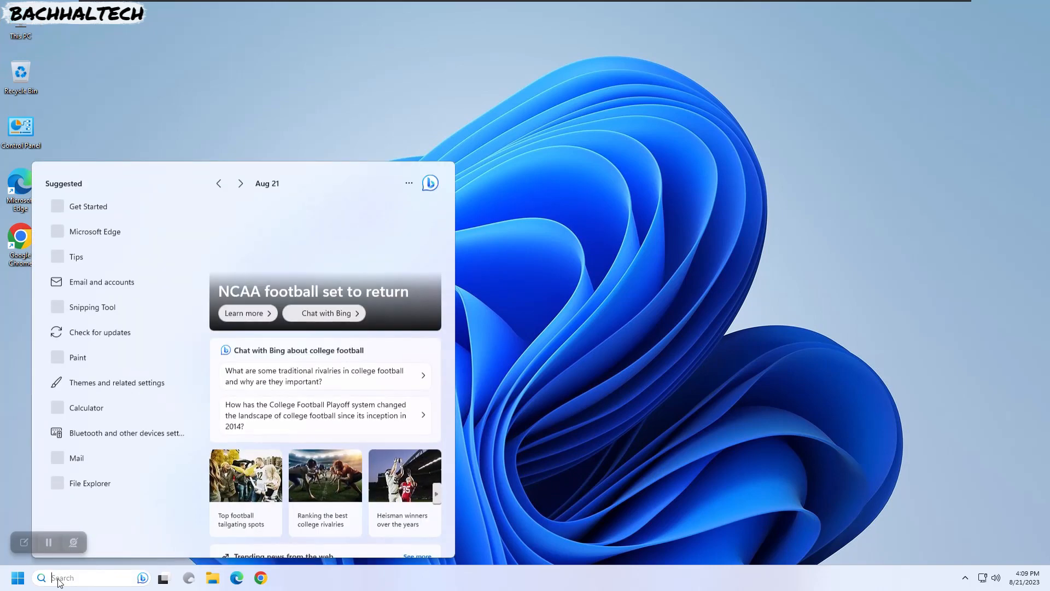
pyautogui.write('update')
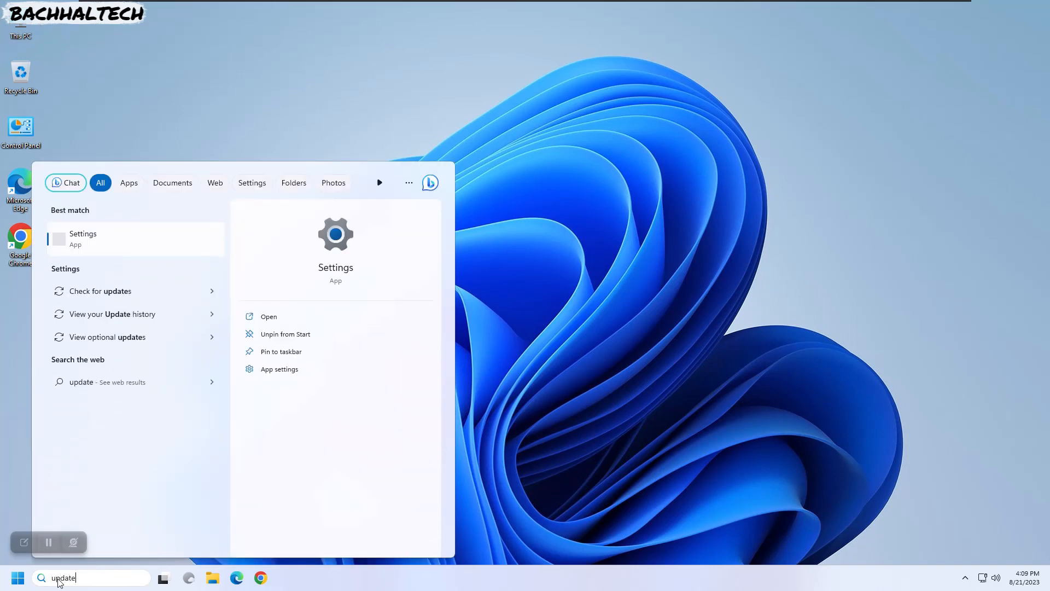
pyautogui.press('Return')
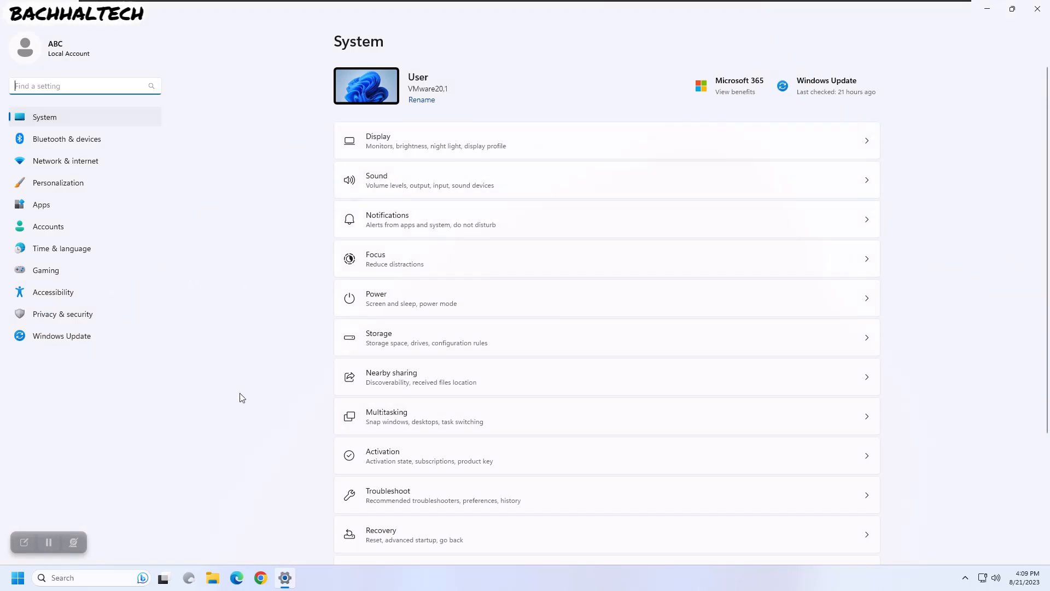
pyautogui.click(68, 340)
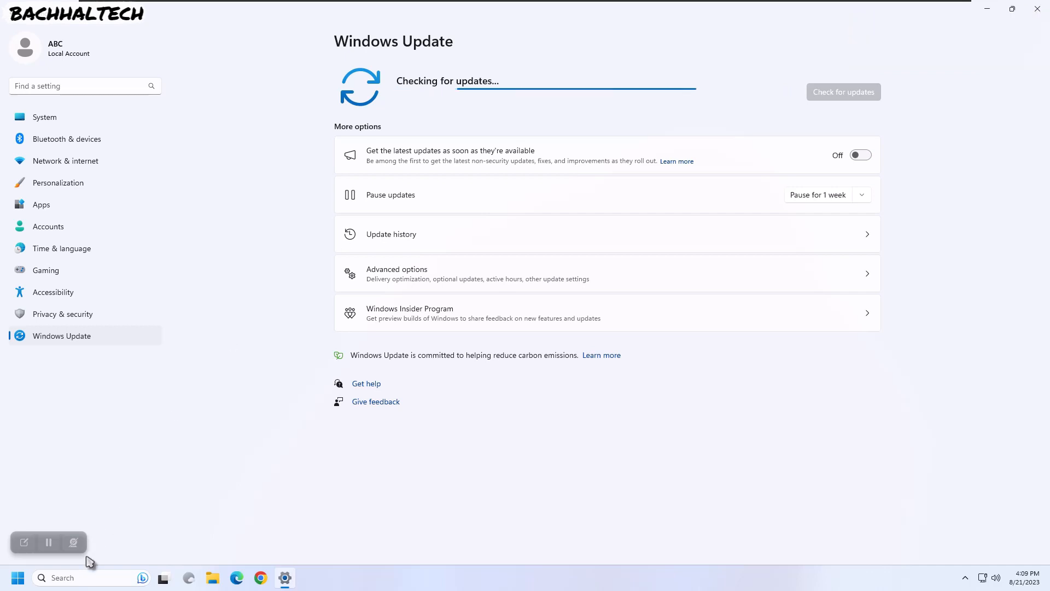
pyautogui.click(78, 577)
# - Launch Registry Editor from a 'regedit' search and drag its window into position
pyautogui.write('regedit')
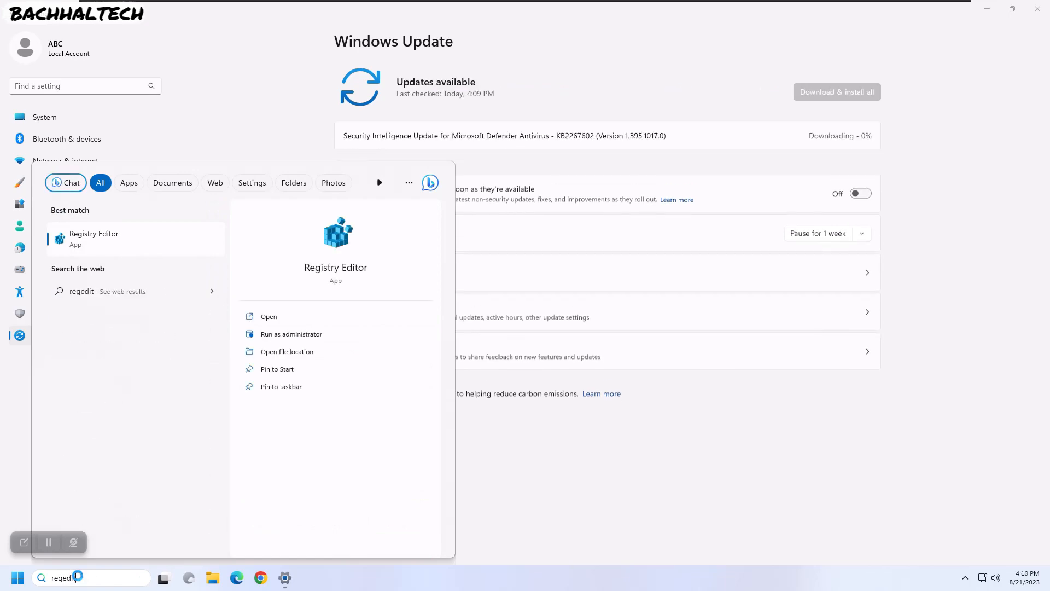
pyautogui.press('Return')
pyautogui.press('Return')
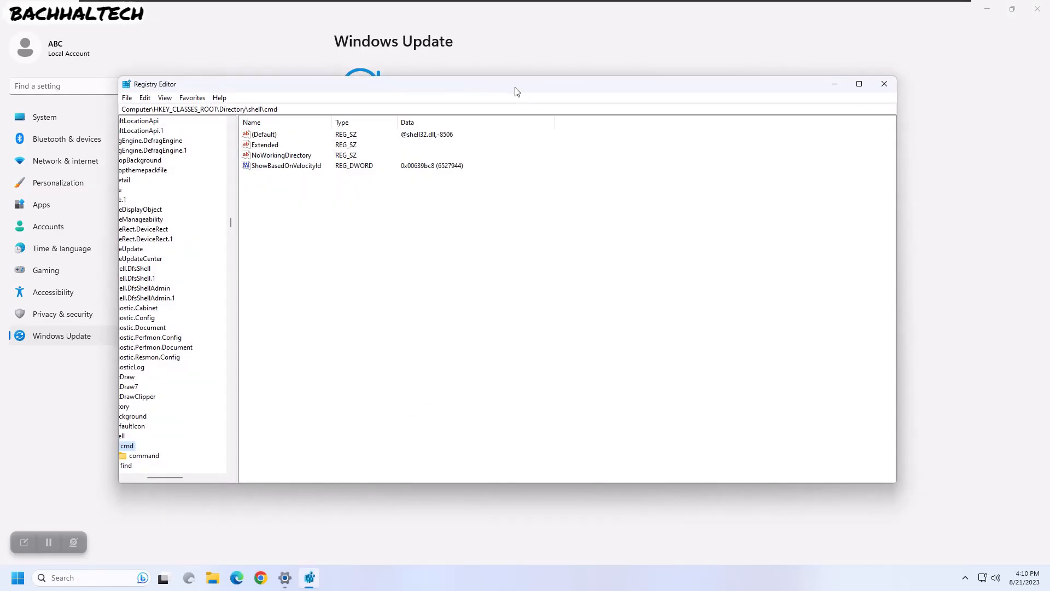
pyautogui.moveTo(515, 89); pyautogui.dragTo(613, 95)
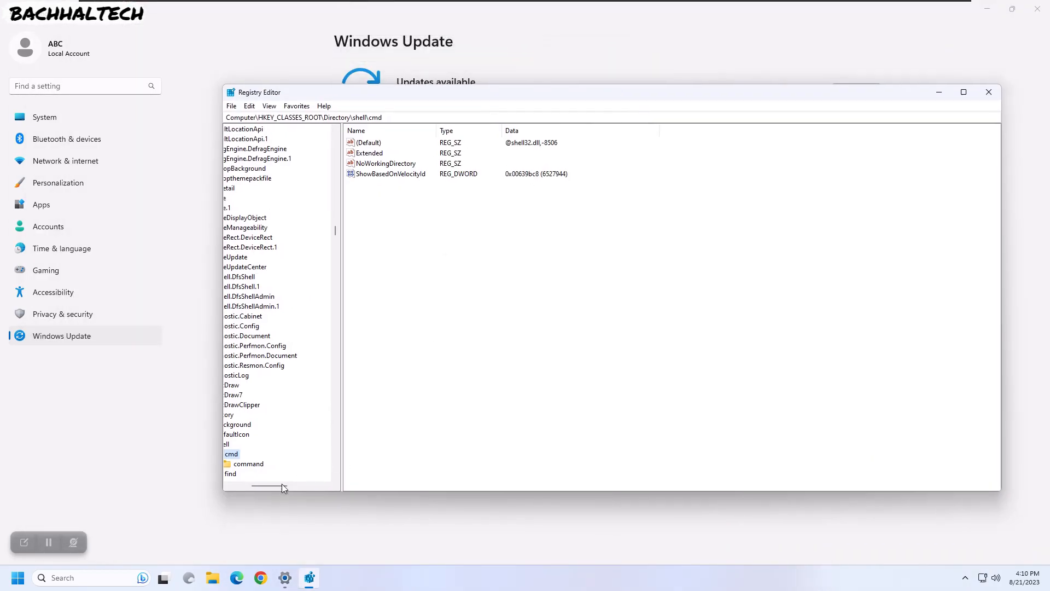
pyautogui.moveTo(274, 485); pyautogui.dragTo(247, 484)
pyautogui.scroll(10, 280, 239)
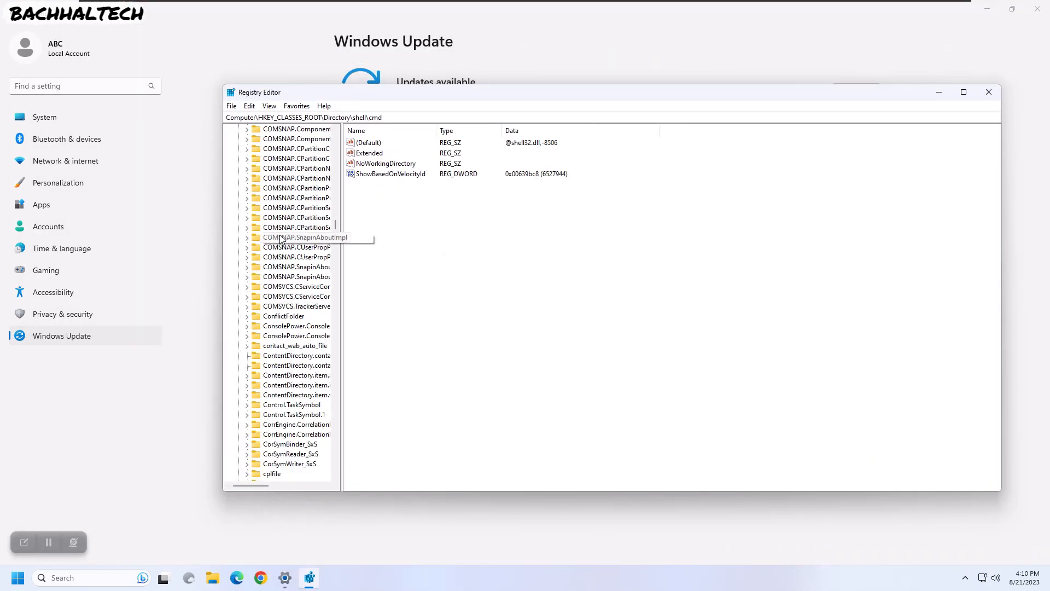
pyautogui.scroll(20, 280, 236)
pyautogui.moveTo(335, 211); pyautogui.dragTo(335, 130)
# - Collapse HKEY_CLASSES_ROOT, then expand HKEY_LOCAL_MACHINE > SOFTWARE > Policies > Microsoft > Windows
pyautogui.click(238, 139)
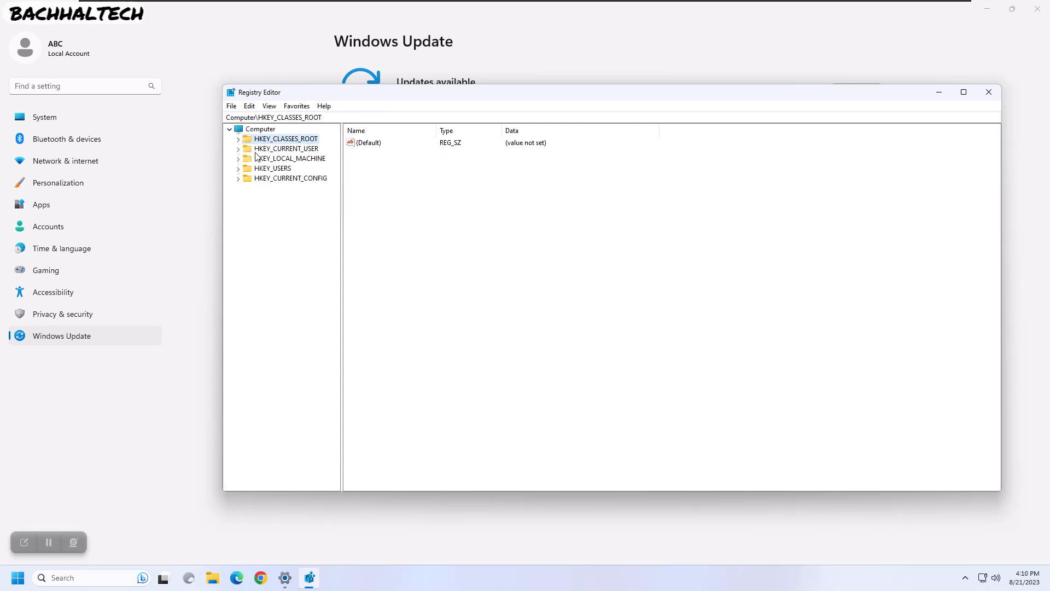
pyautogui.click(258, 159)
pyautogui.click(239, 158)
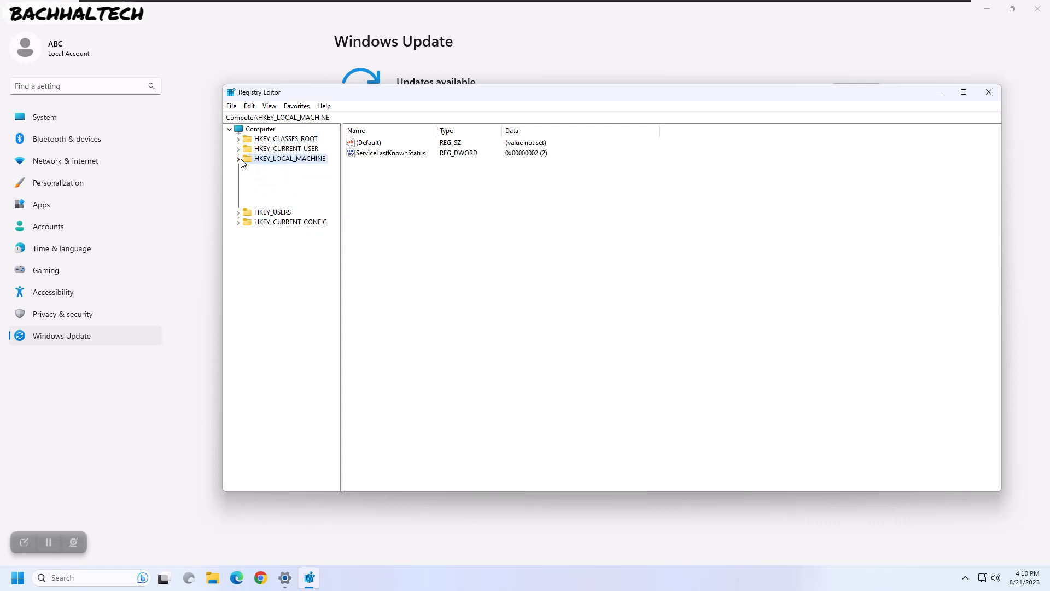
pyautogui.click(256, 228)
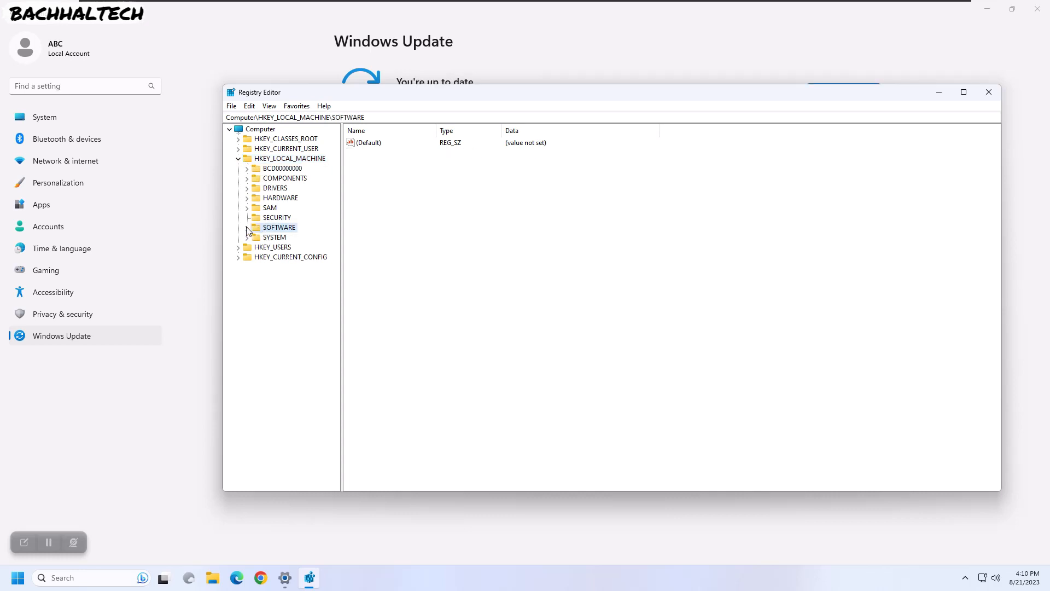
pyautogui.click(247, 228)
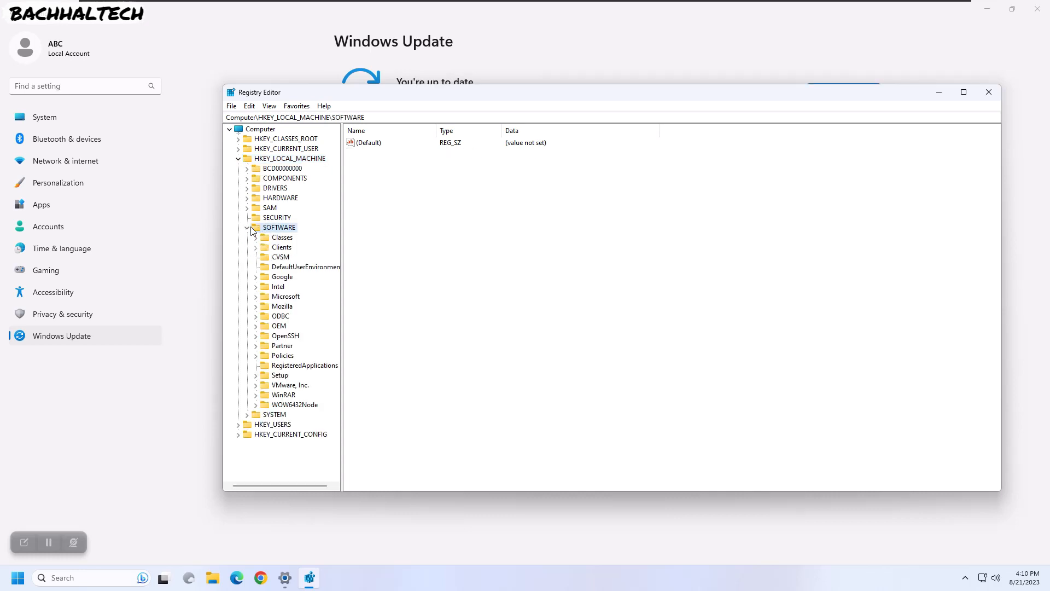
pyautogui.click(255, 356)
pyautogui.click(265, 356)
pyautogui.click(265, 364)
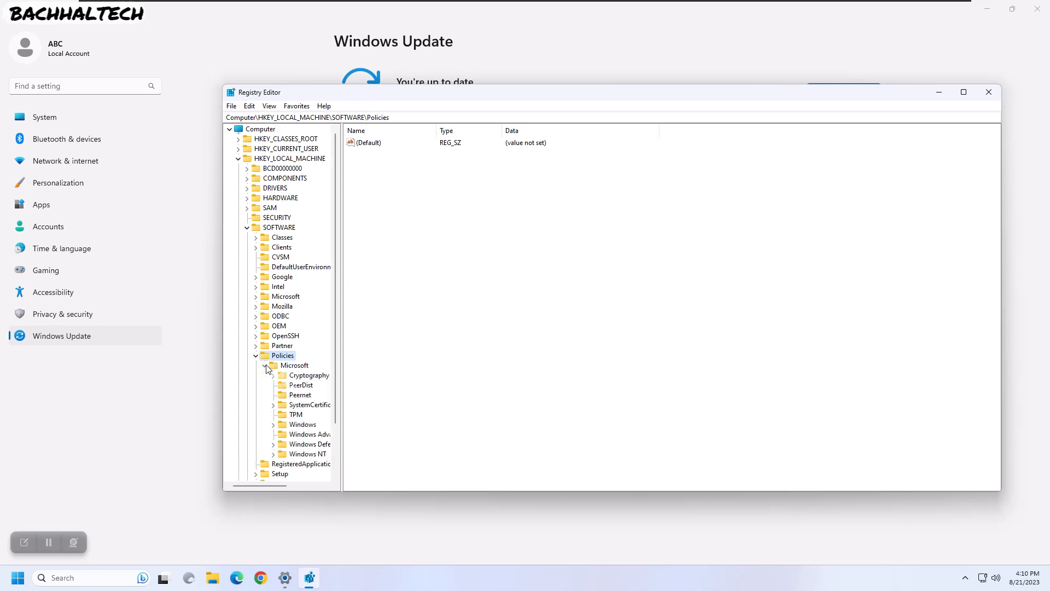
pyautogui.click(285, 365)
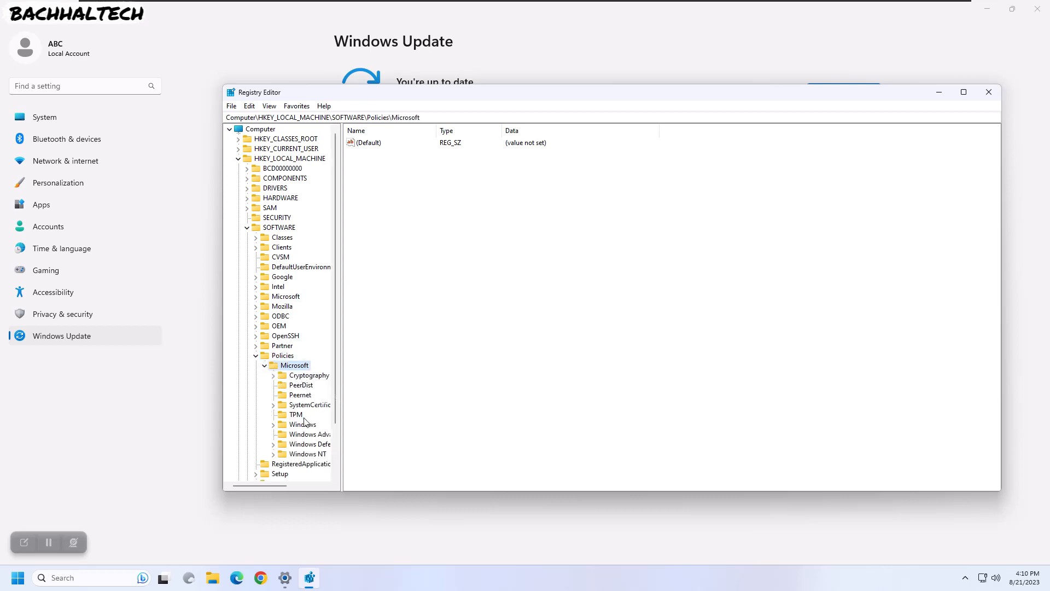
pyautogui.click(298, 425)
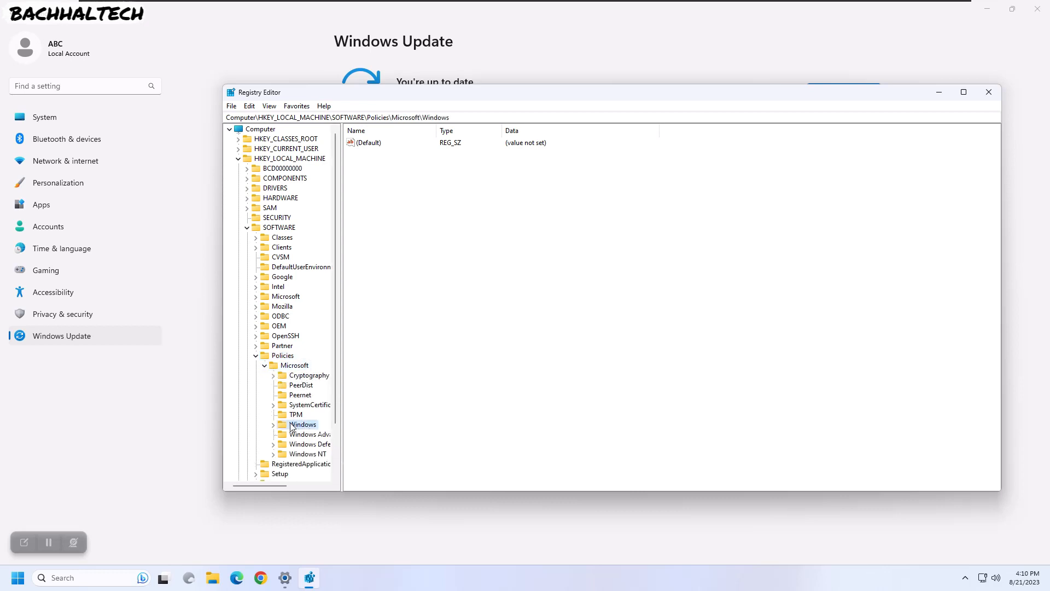
pyautogui.click(274, 424)
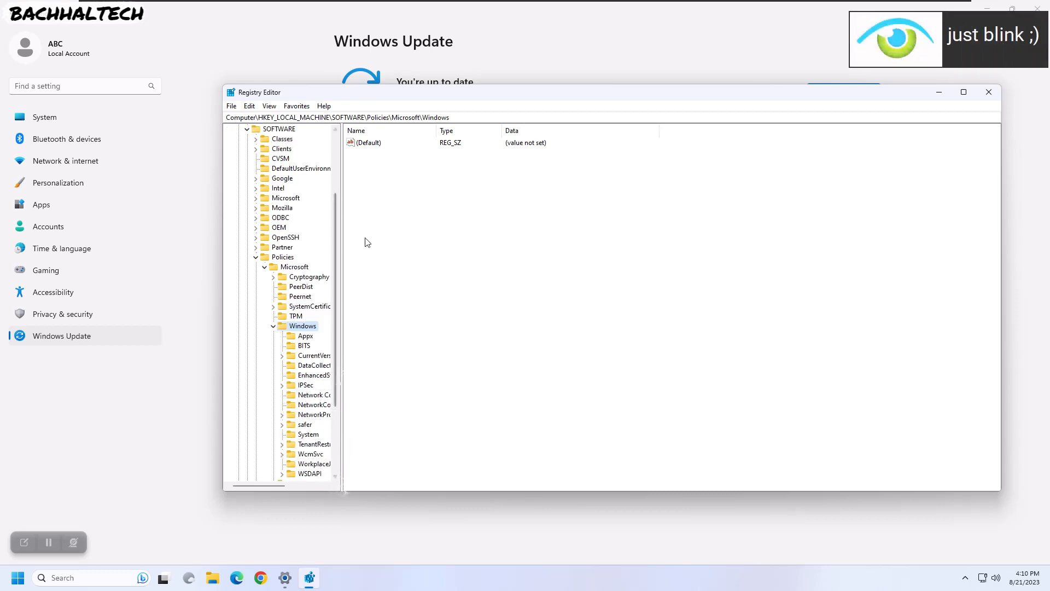
pyautogui.moveTo(396, 96); pyautogui.dragTo(366, 132)
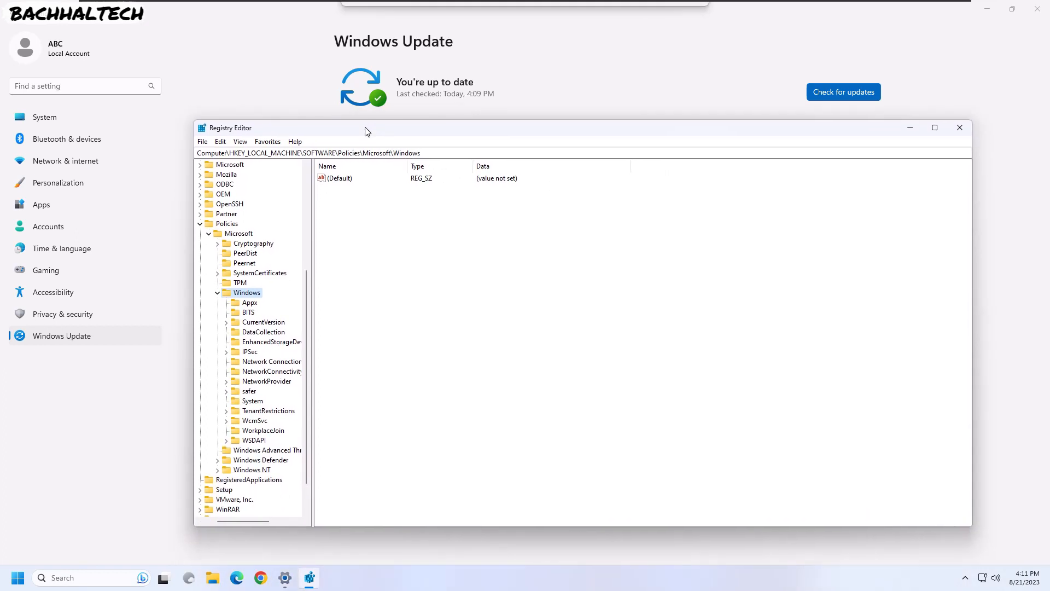
# - Add a subkey named WindowsUpdate under the Windows key via New > Key, then select it
pyautogui.rightClick(243, 293)
pyautogui.moveTo(276, 310)
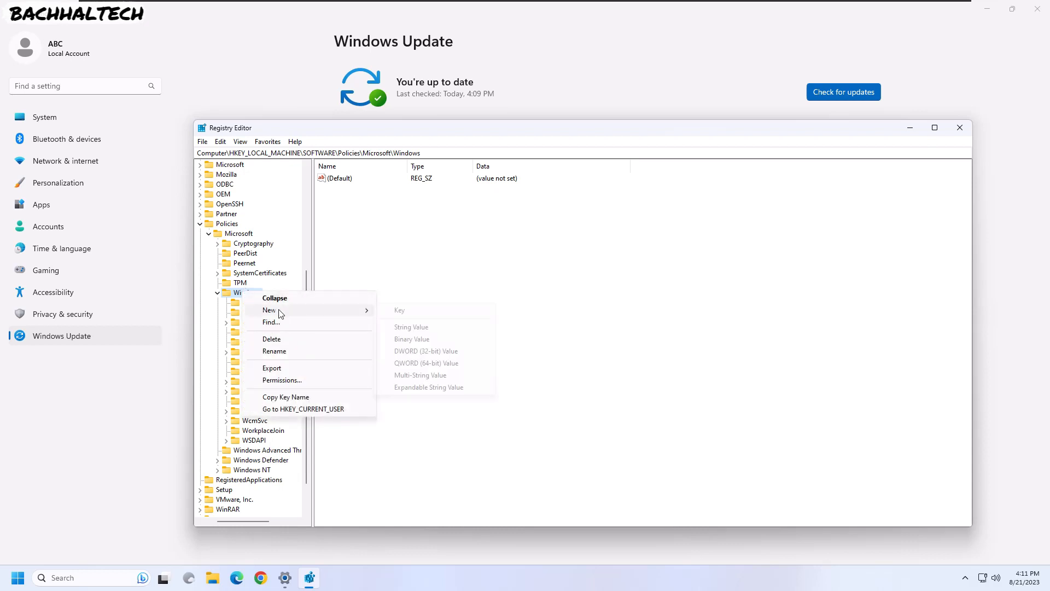
pyautogui.click(404, 317)
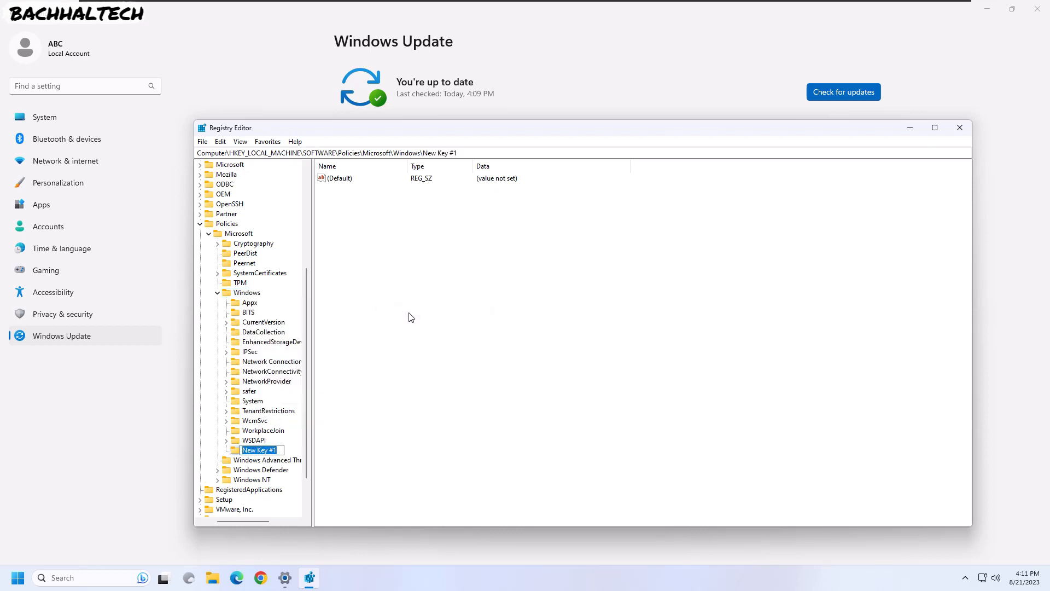
pyautogui.write('WindowsUpdate')
pyautogui.press('Return')
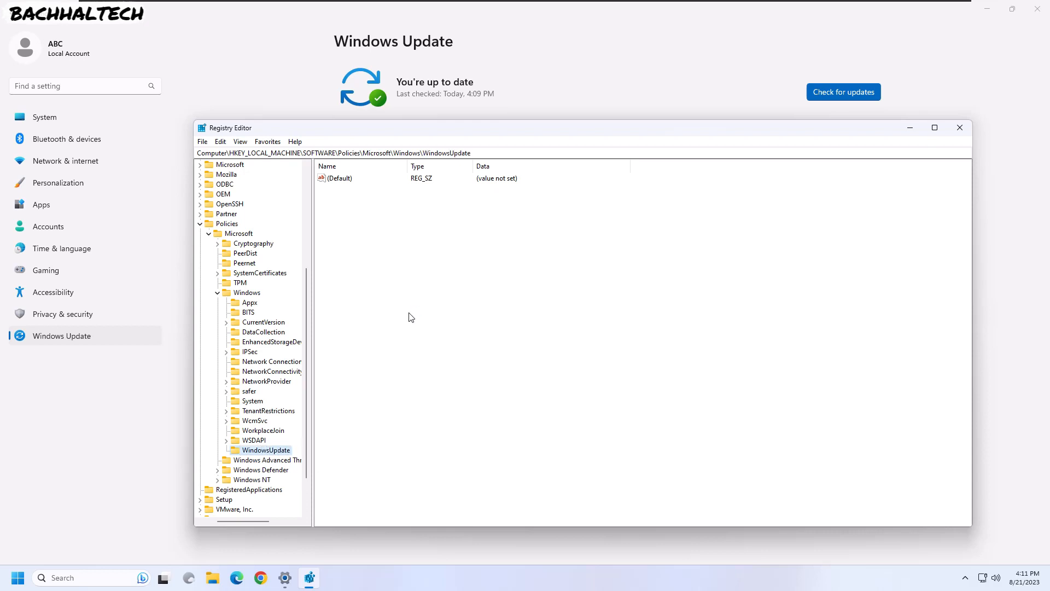
pyautogui.click(246, 293)
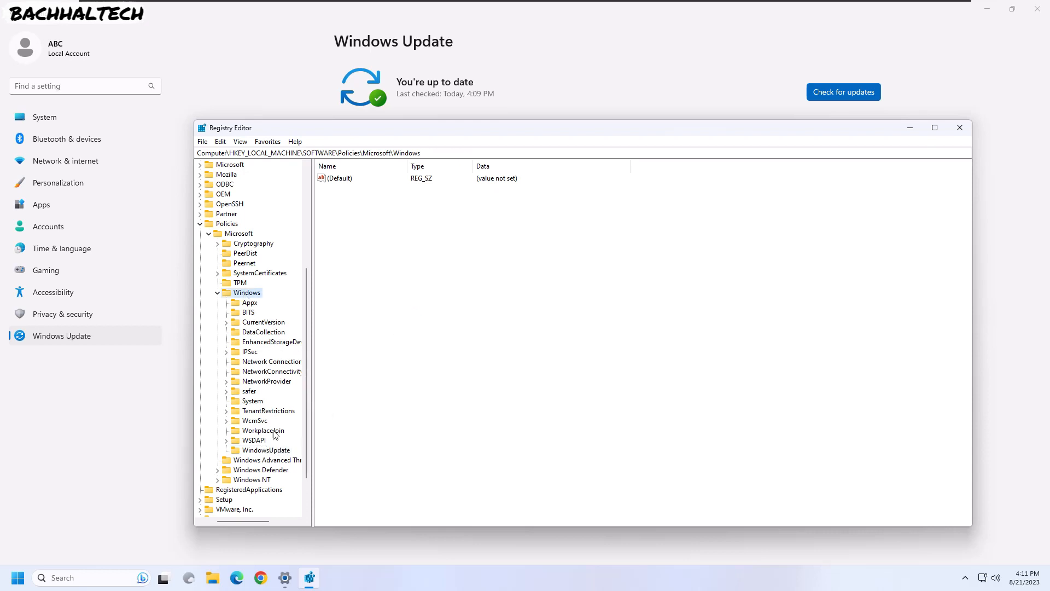
pyautogui.click(269, 449)
# - Create a new DWORD (32-bit) value named ExcludeWUDriversInQualityUpdate in WindowsUpdate
pyautogui.rightClick(355, 204)
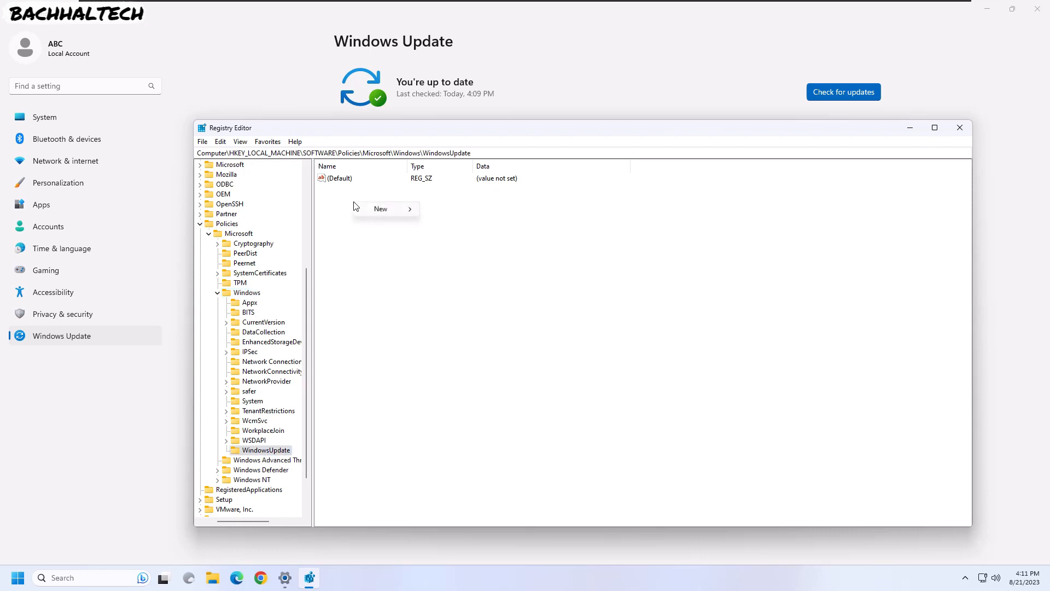
pyautogui.moveTo(383, 209)
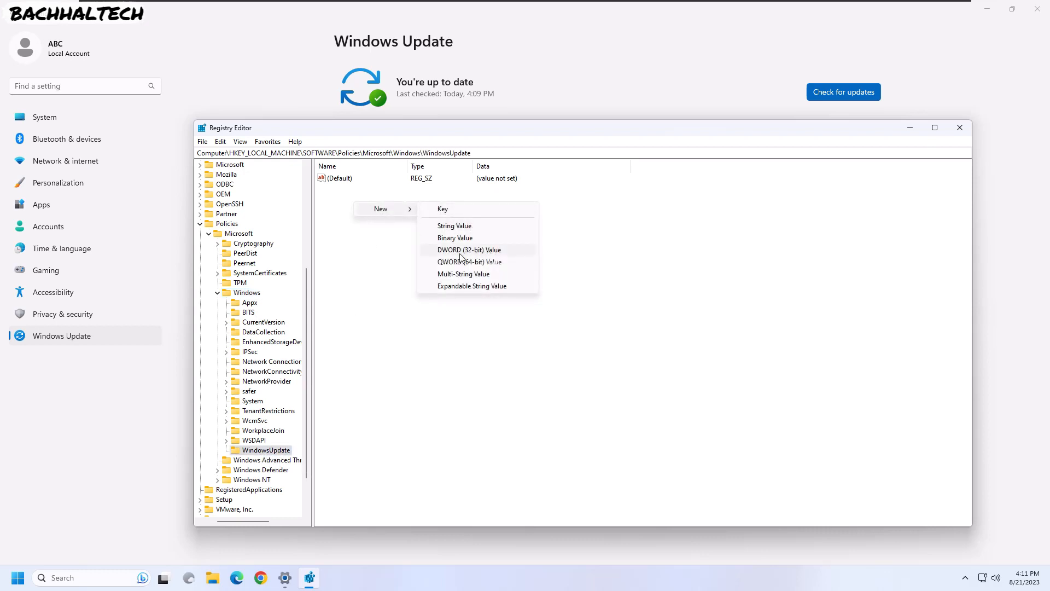
pyautogui.click(477, 251)
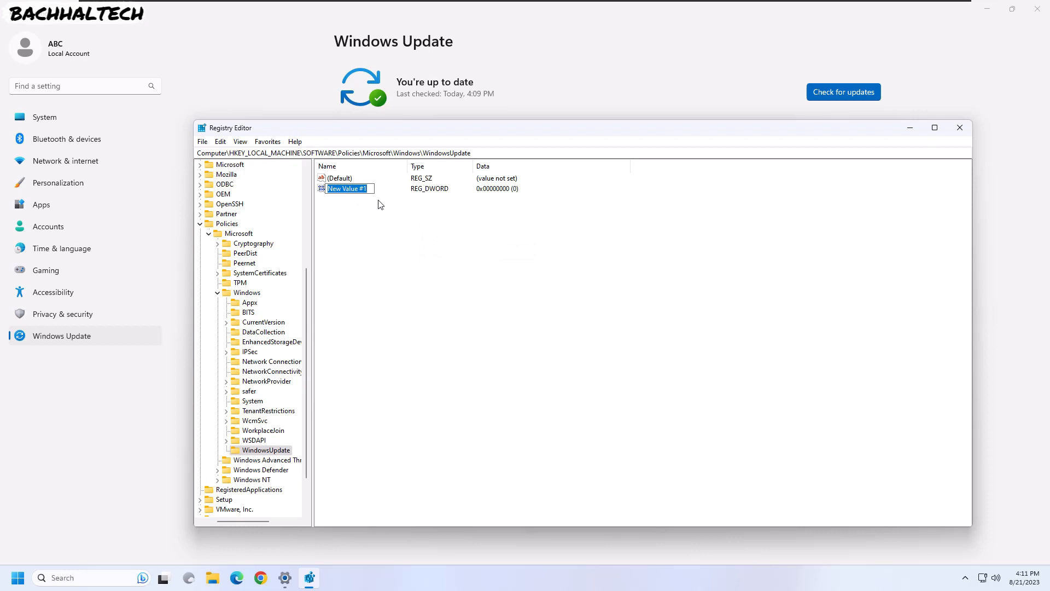
pyautogui.write('ExcludeWUDriversInQualityUpdate')
pyautogui.press('Return')
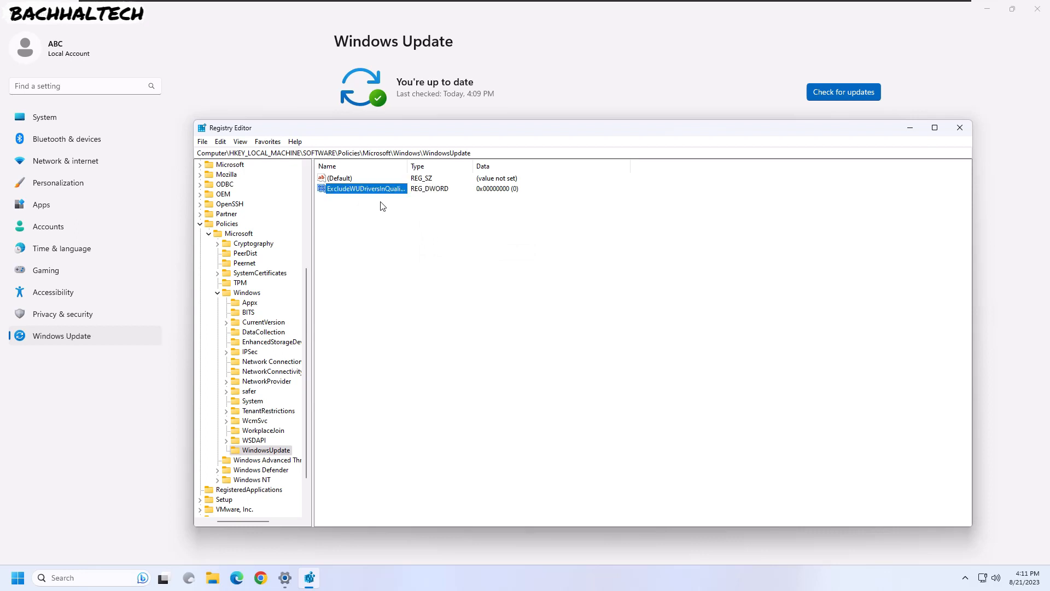
pyautogui.click(502, 190)
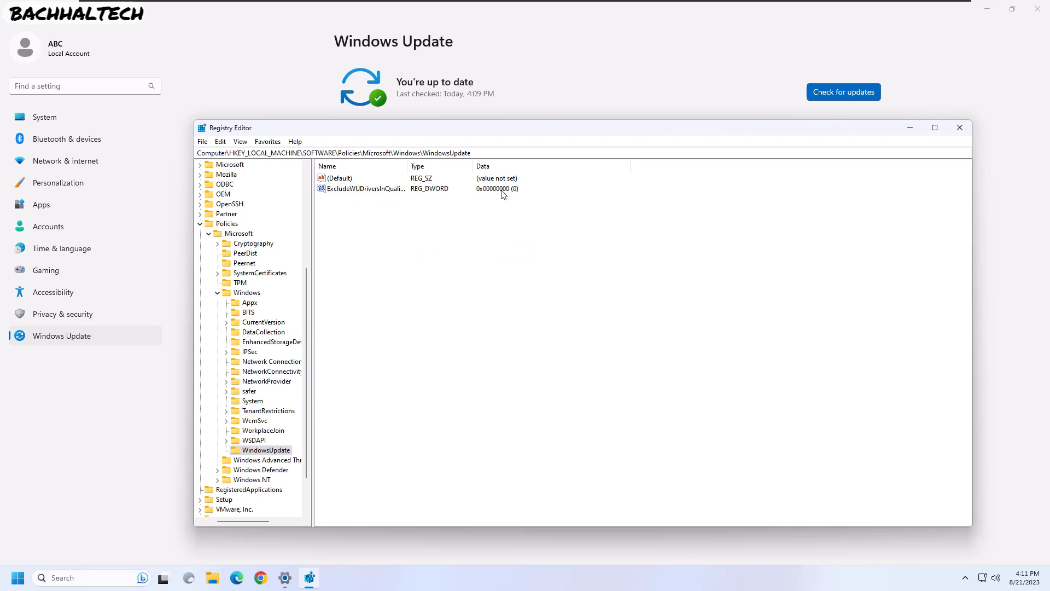
# - Change ExcludeWUDriversInQualityUpdate's value data from 0 to 1
pyautogui.doubleClick(376, 190)
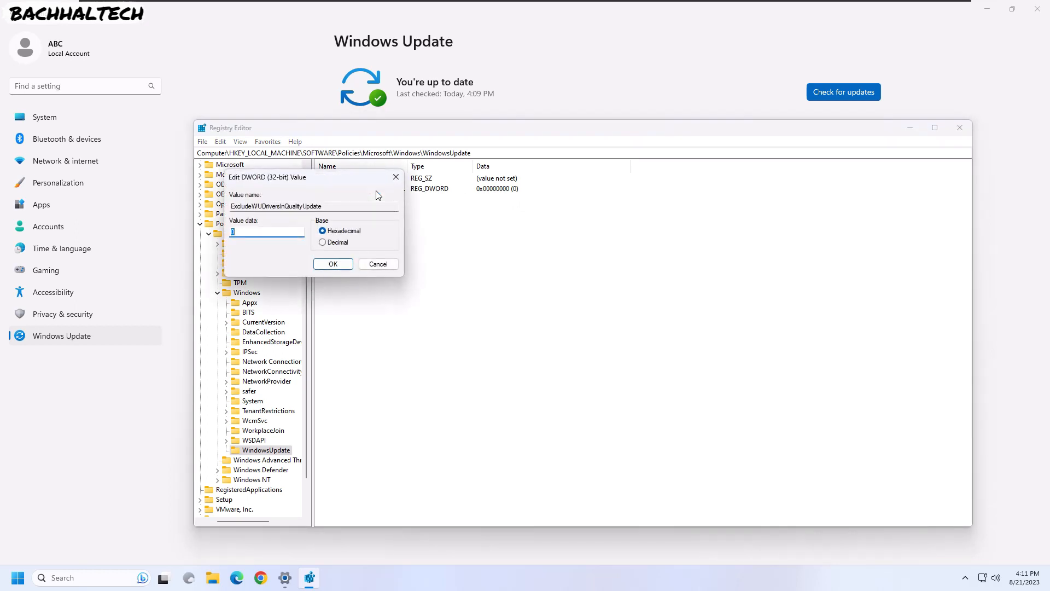
pyautogui.moveTo(327, 206); pyautogui.dragTo(233, 205)
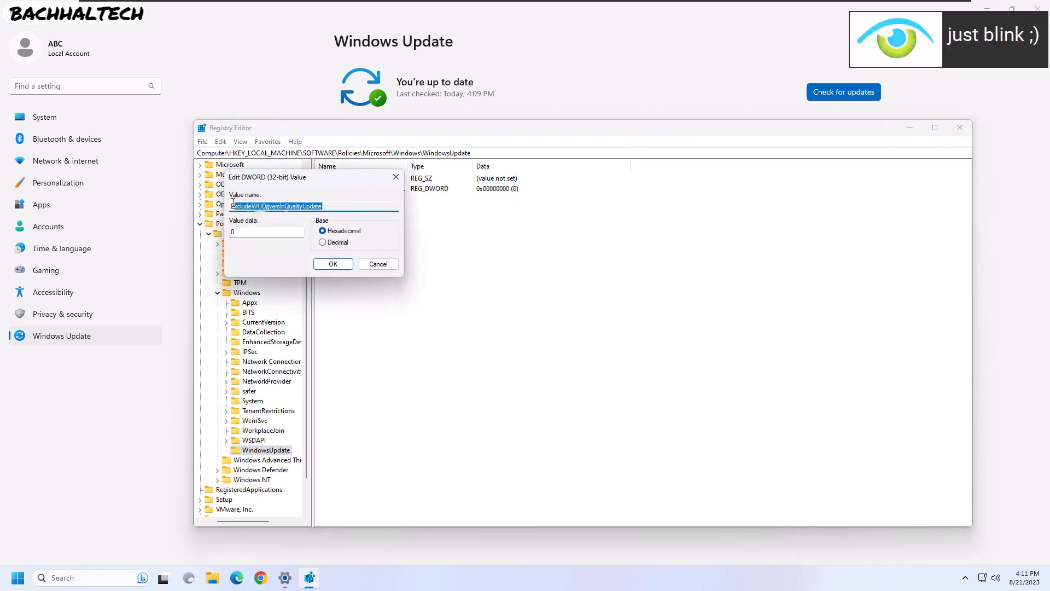
pyautogui.click(269, 206)
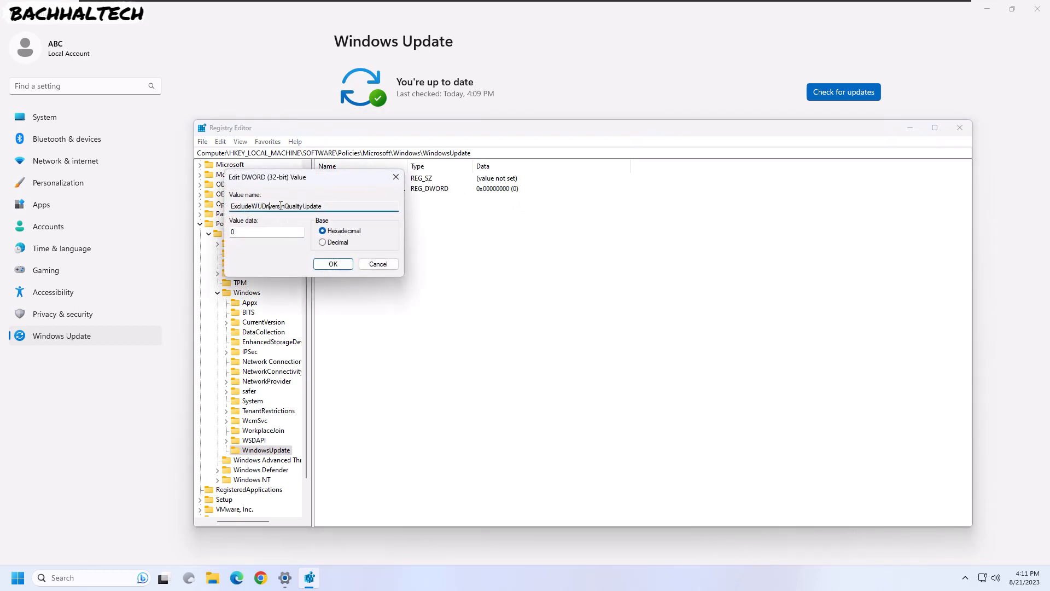
pyautogui.click(269, 231)
pyautogui.press('BackSpace')
pyautogui.write('1')
pyautogui.click(331, 264)
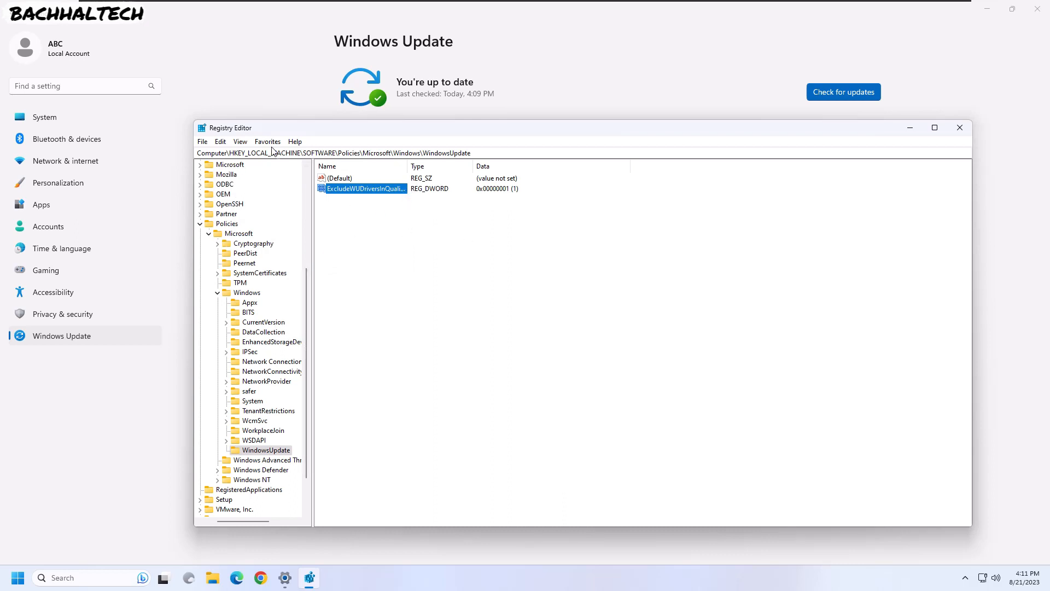
# - Verify the value reads 1 and widen the Name column to show the full name
pyautogui.click(424, 153)
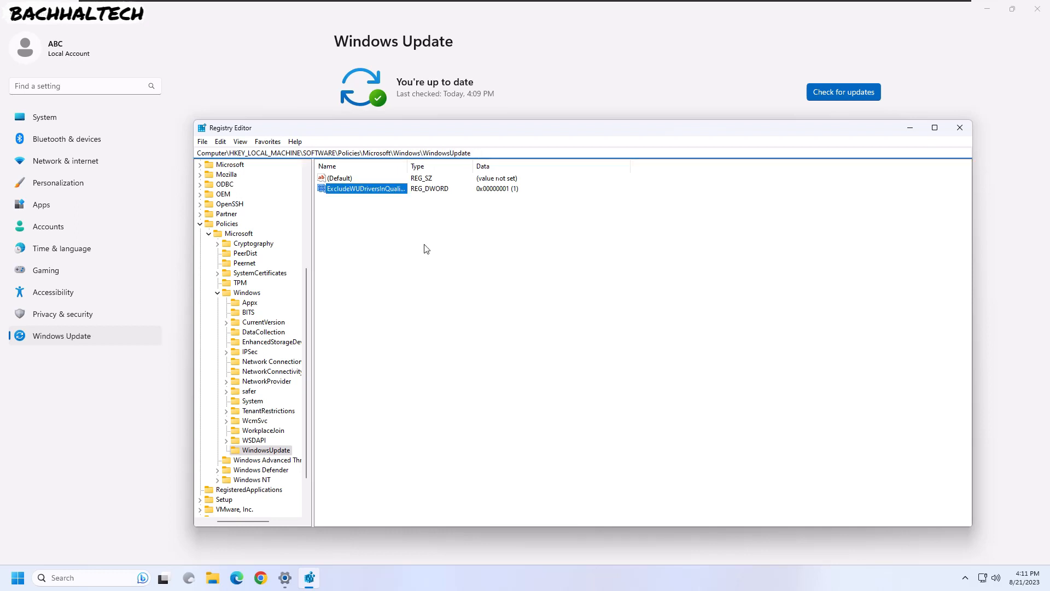
pyautogui.doubleClick(359, 188)
pyautogui.press('Return')
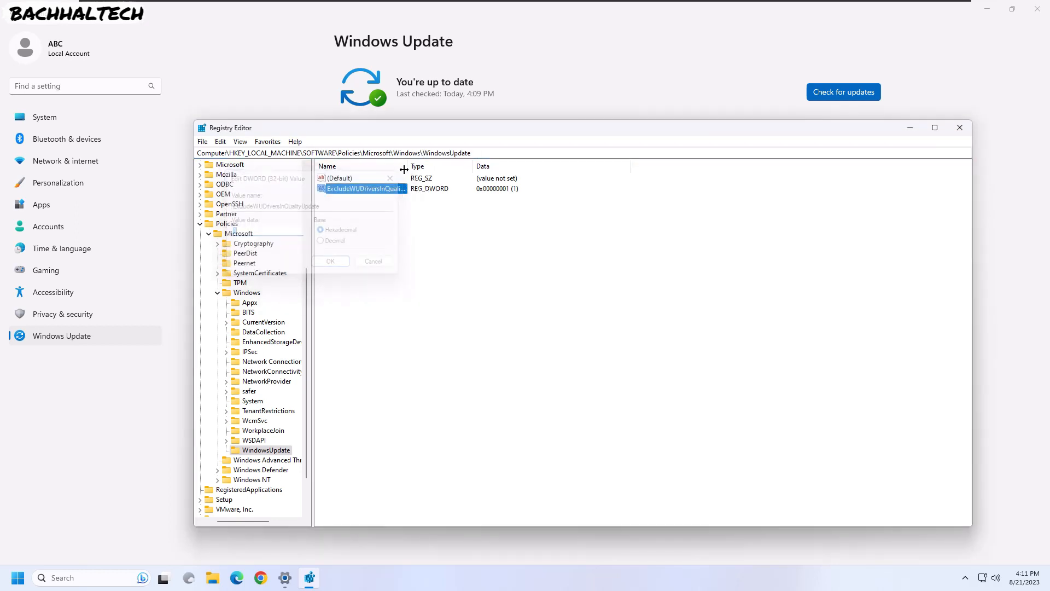
pyautogui.moveTo(408, 165); pyautogui.dragTo(460, 164)
pyautogui.click(344, 200)
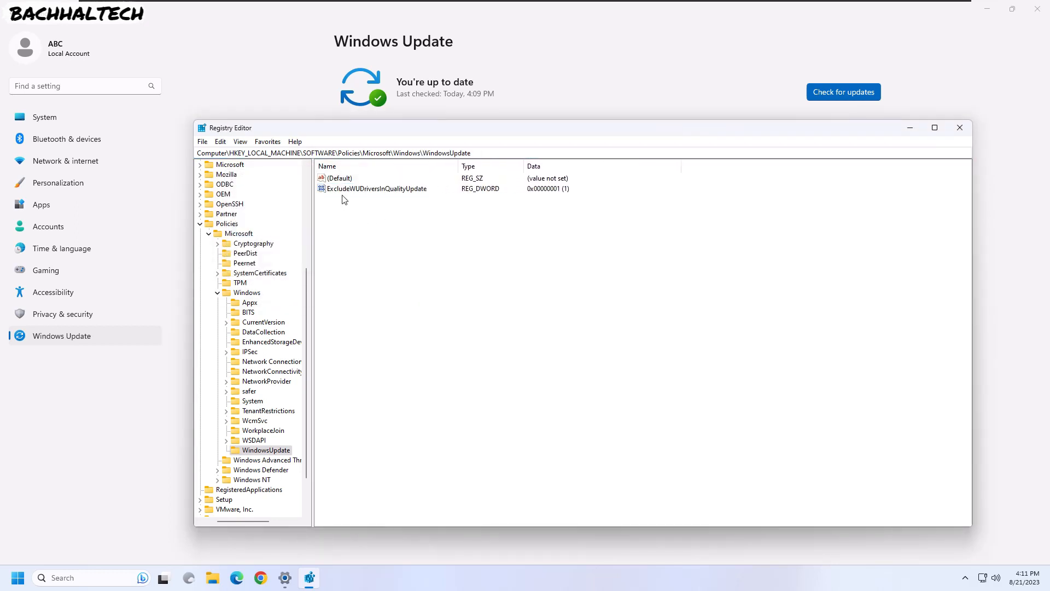
# - Close Registry Editor and restart Windows from the Start menu's power options
pyautogui.click(959, 128)
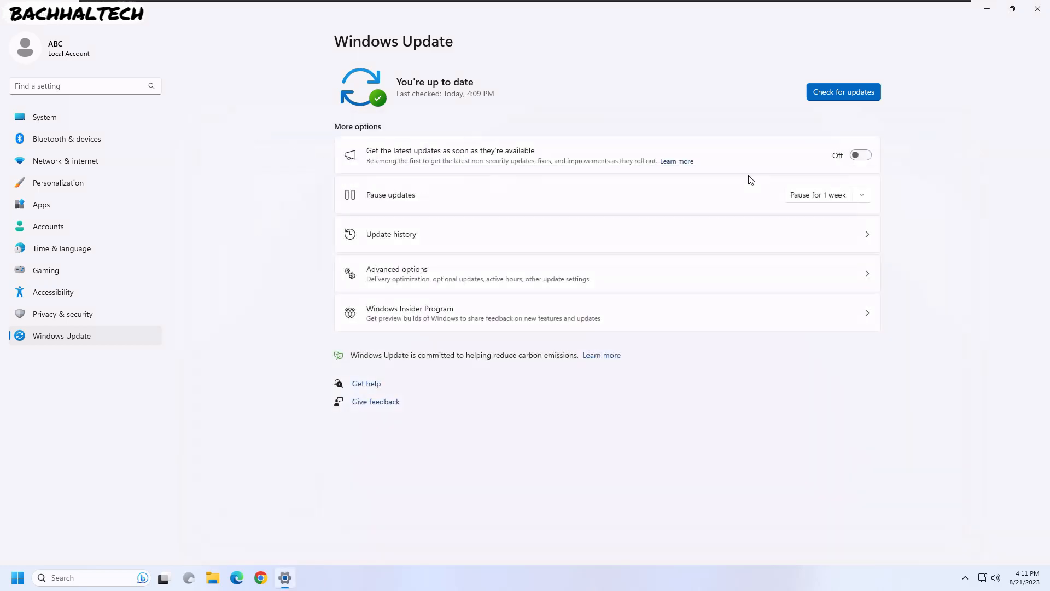
pyautogui.click(17, 578)
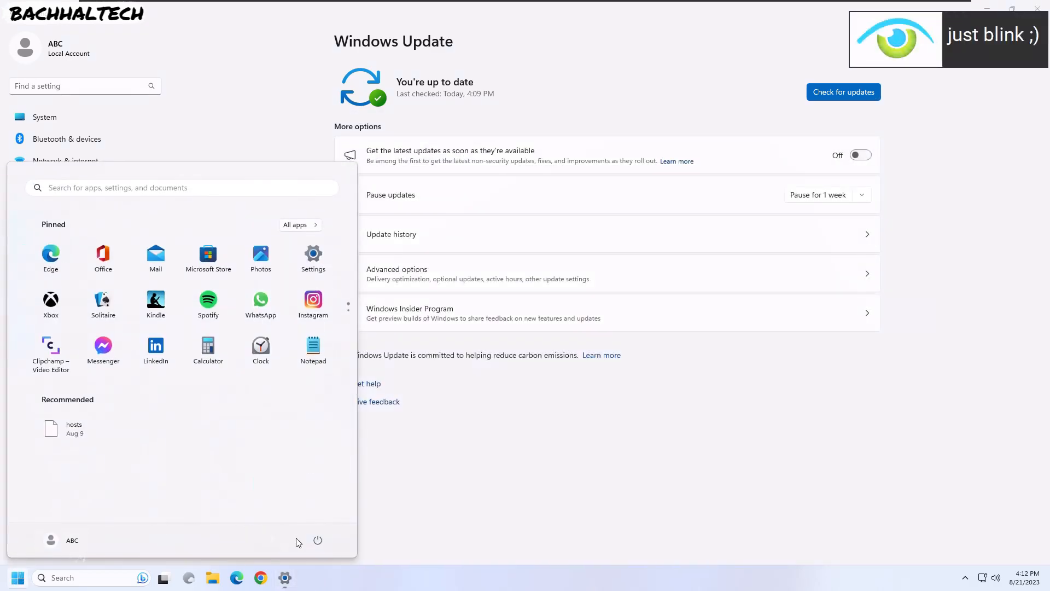
pyautogui.click(317, 540)
pyautogui.click(321, 521)
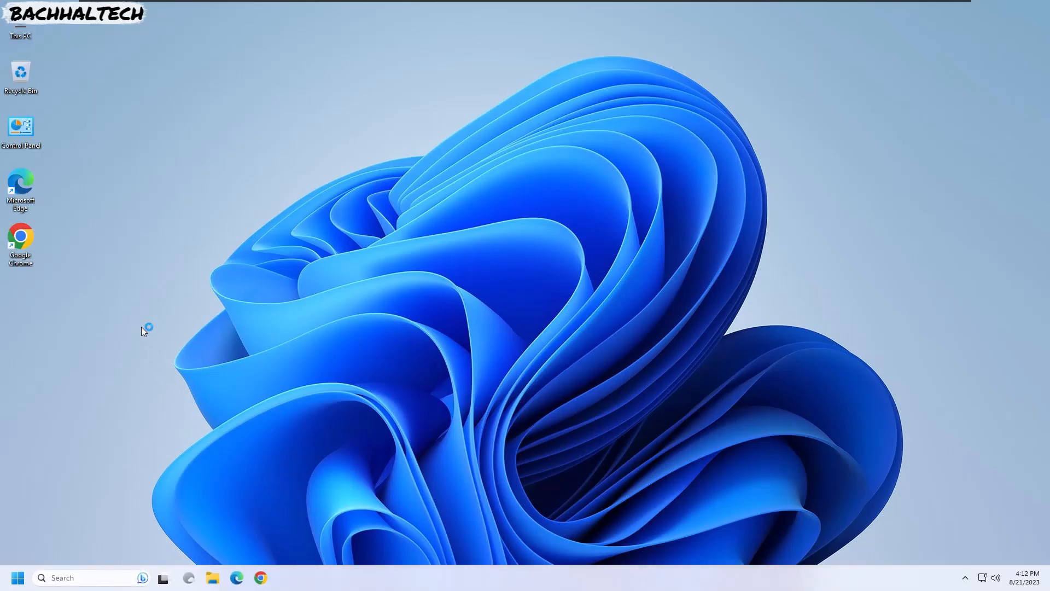
# - Refresh the desktop, then launch Settings from a 'setting' search and go to Windows Update
pyautogui.rightClick(152, 336)
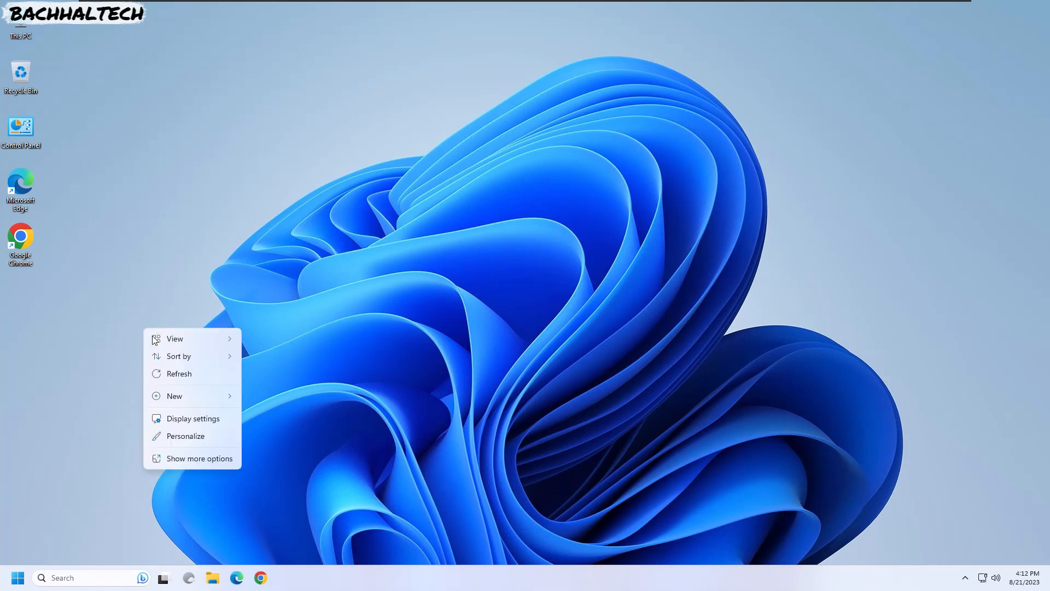
pyautogui.click(180, 369)
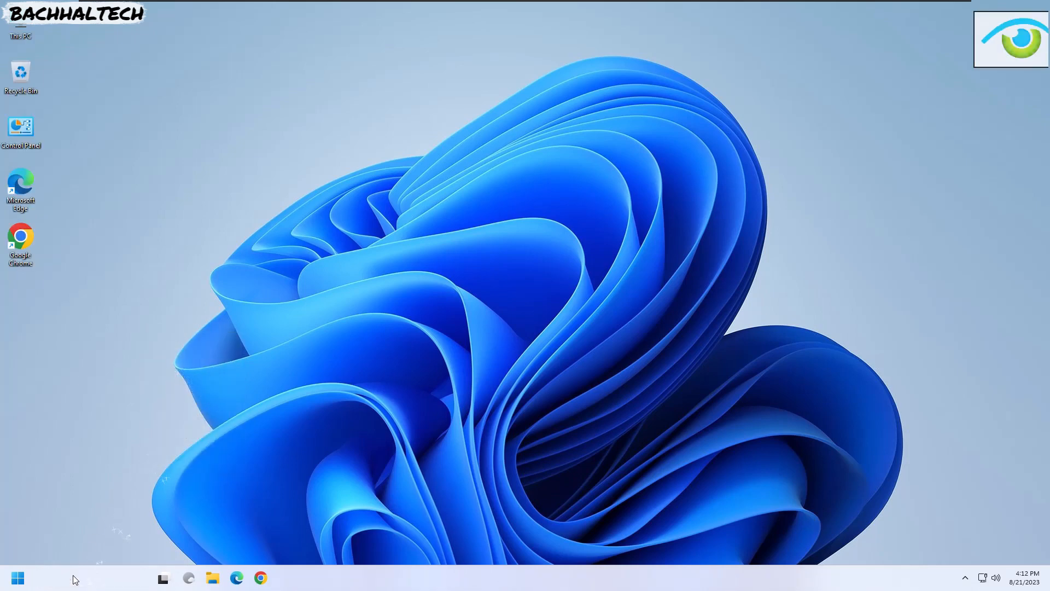
pyautogui.click(74, 575)
pyautogui.write('setting')
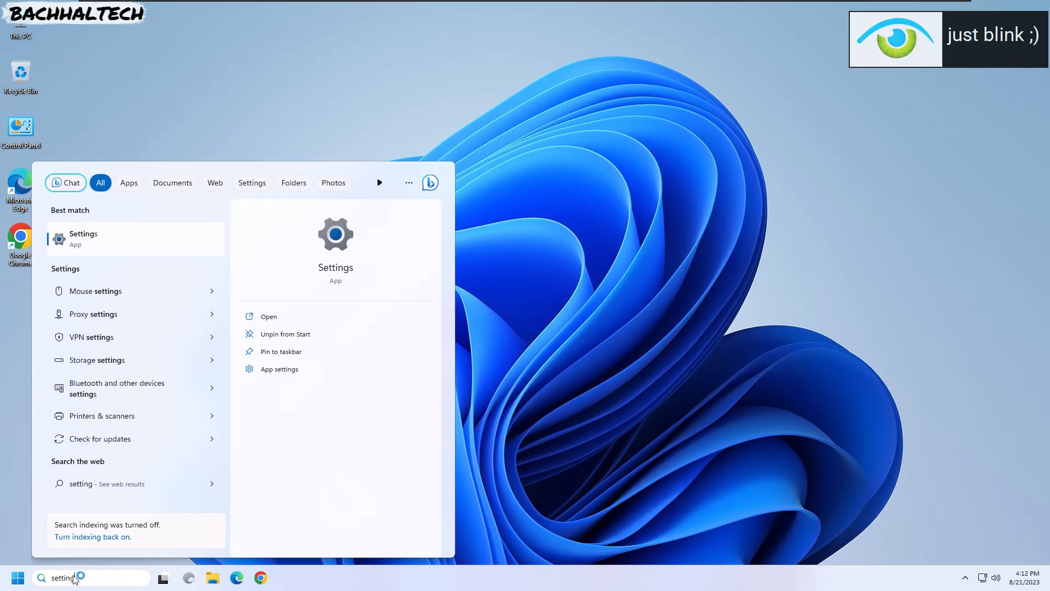
pyautogui.click(157, 244)
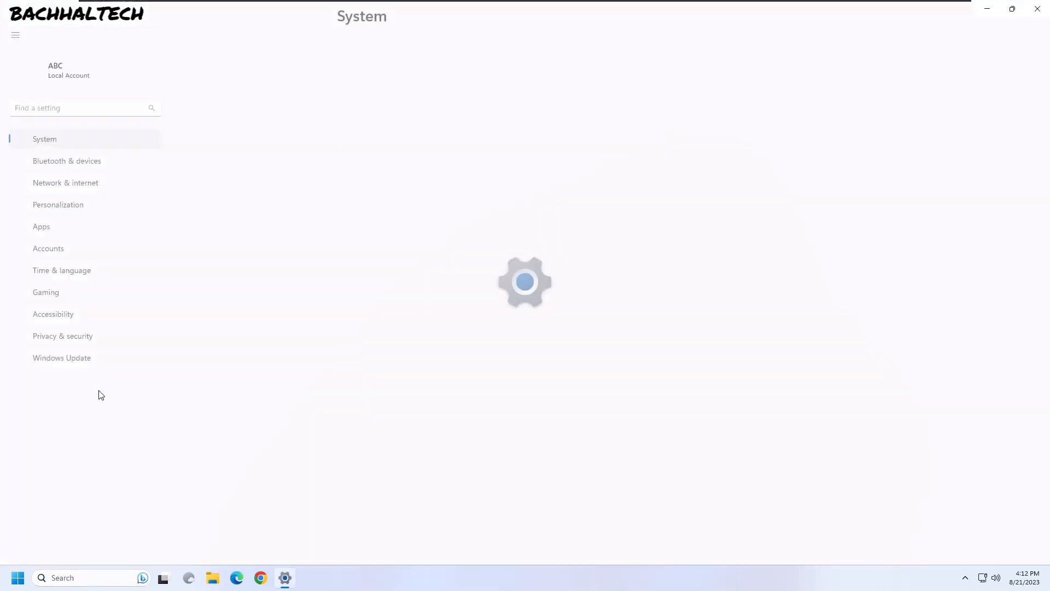
pyautogui.click(69, 337)
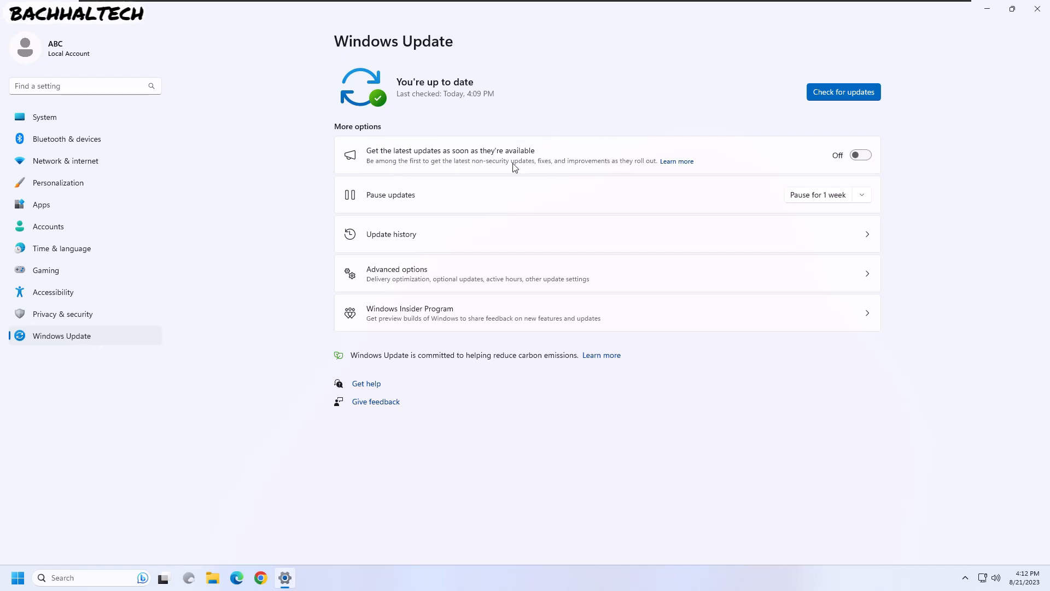
# - View Advanced options > Configured update policies, showing 'Exclude drivers from Windows quality updates'
pyautogui.click(472, 279)
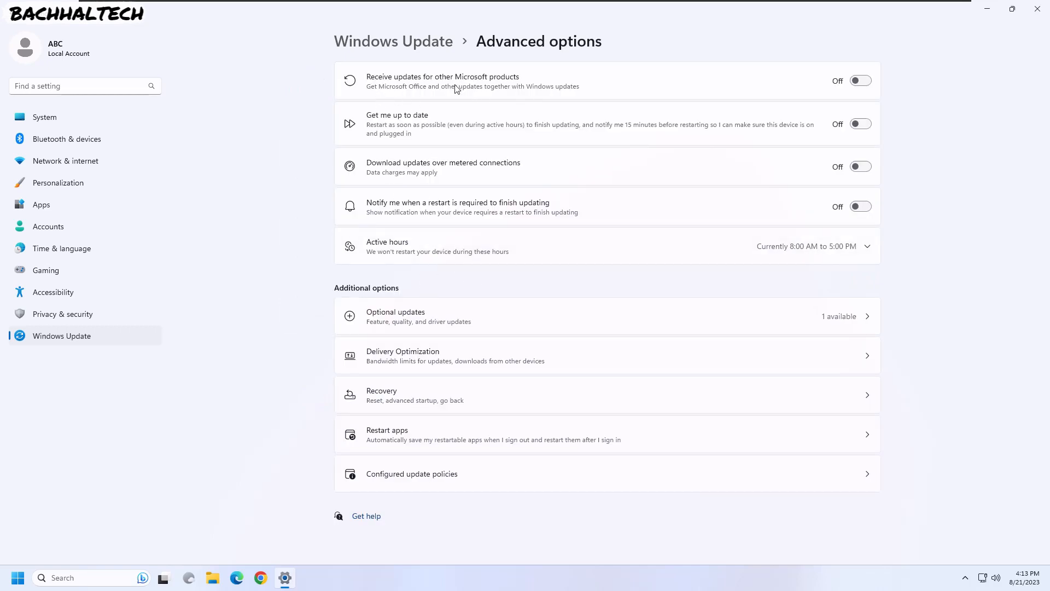
pyautogui.click(411, 40)
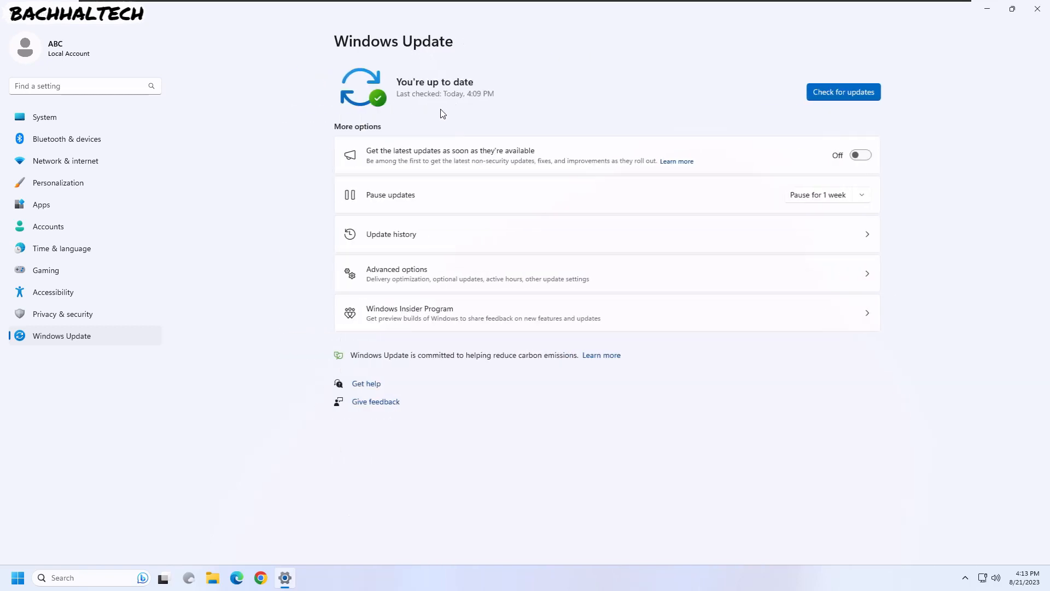
pyautogui.click(412, 277)
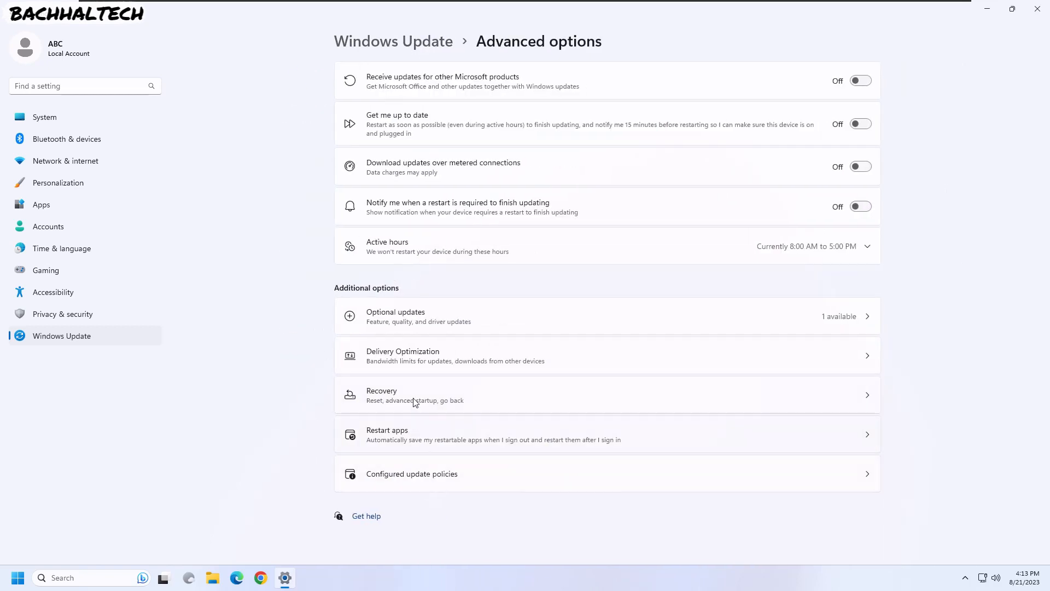
pyautogui.click(443, 474)
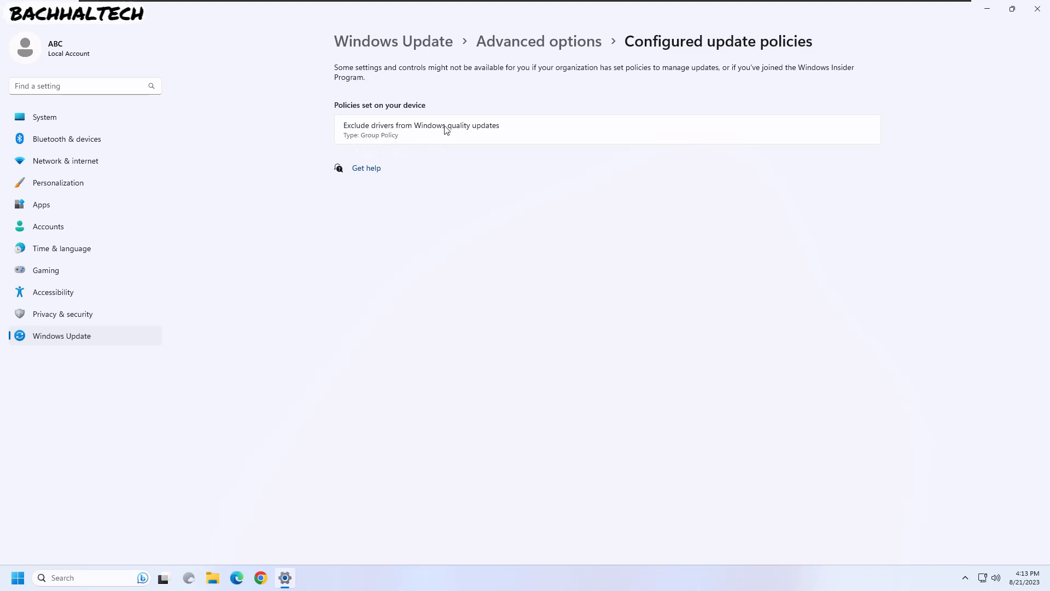
pyautogui.click(557, 54)
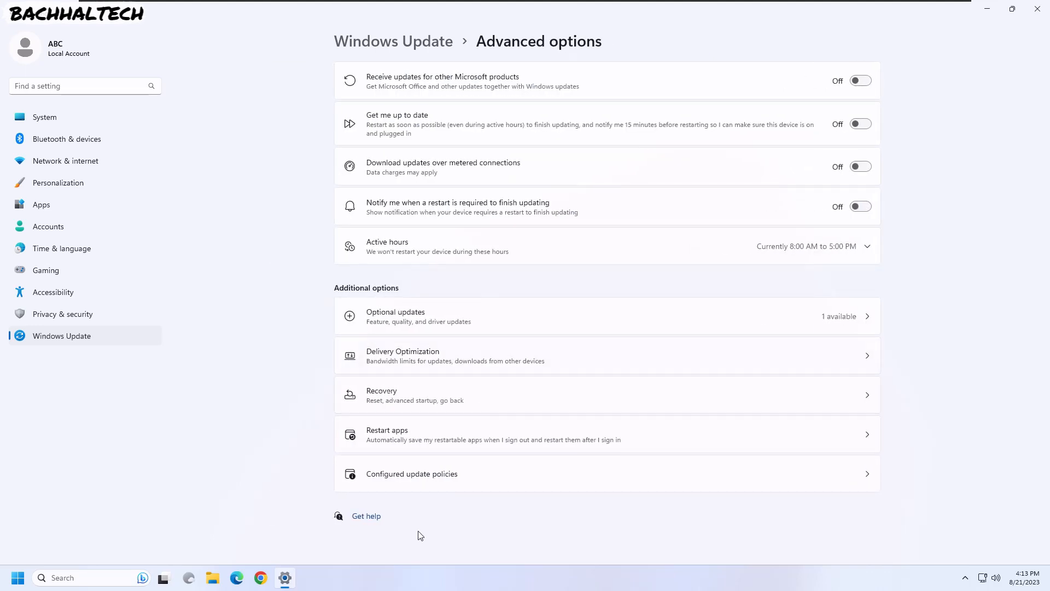
pyautogui.click(369, 474)
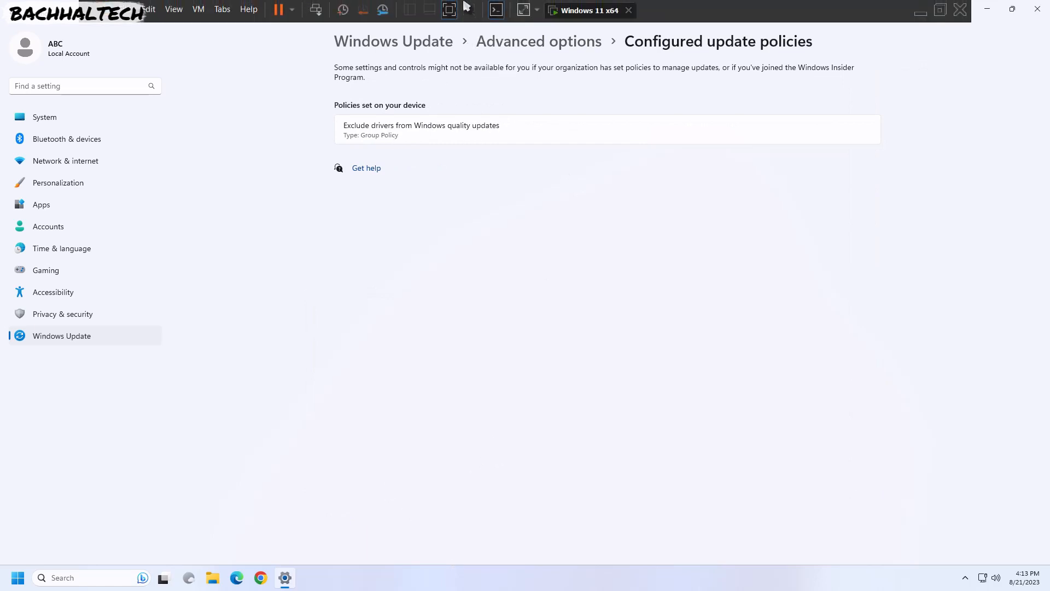
# - Exit the VM's full screen and launch the host's Settings app via search
pyautogui.click(449, 10)
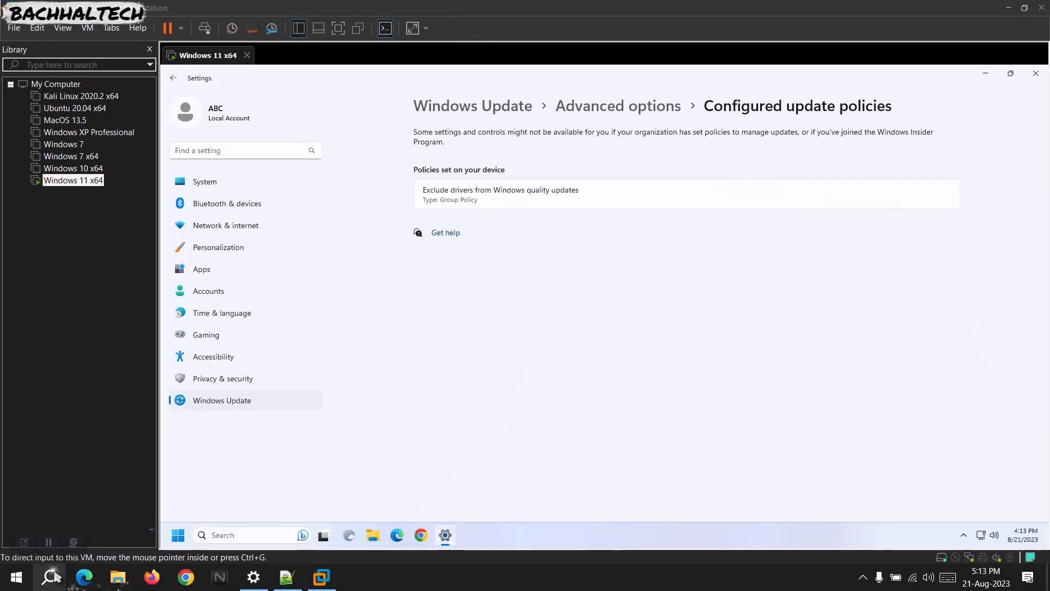
pyautogui.click(51, 576)
pyautogui.write('w')
pyautogui.press('BackSpace')
pyautogui.write('se')
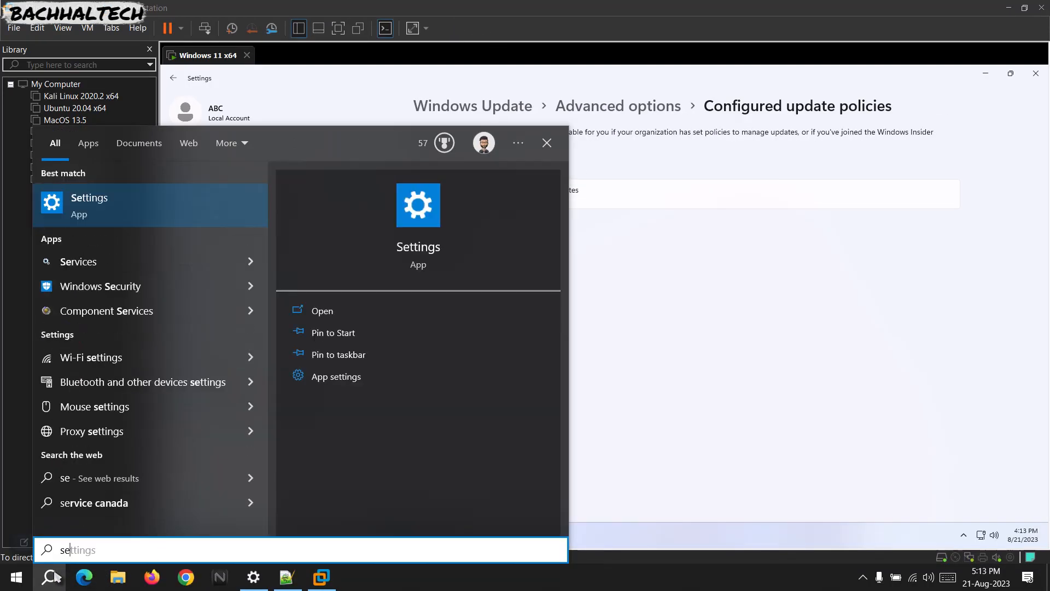
pyautogui.press('Return')
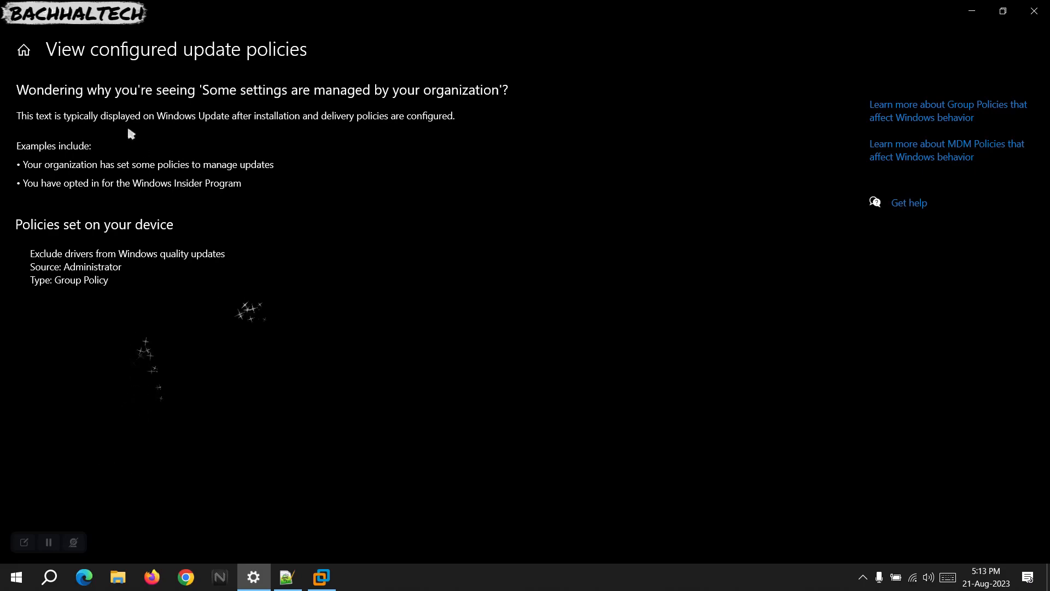
# - Go to the host's Windows Update page and view its configured update policies
pyautogui.click(21, 16)
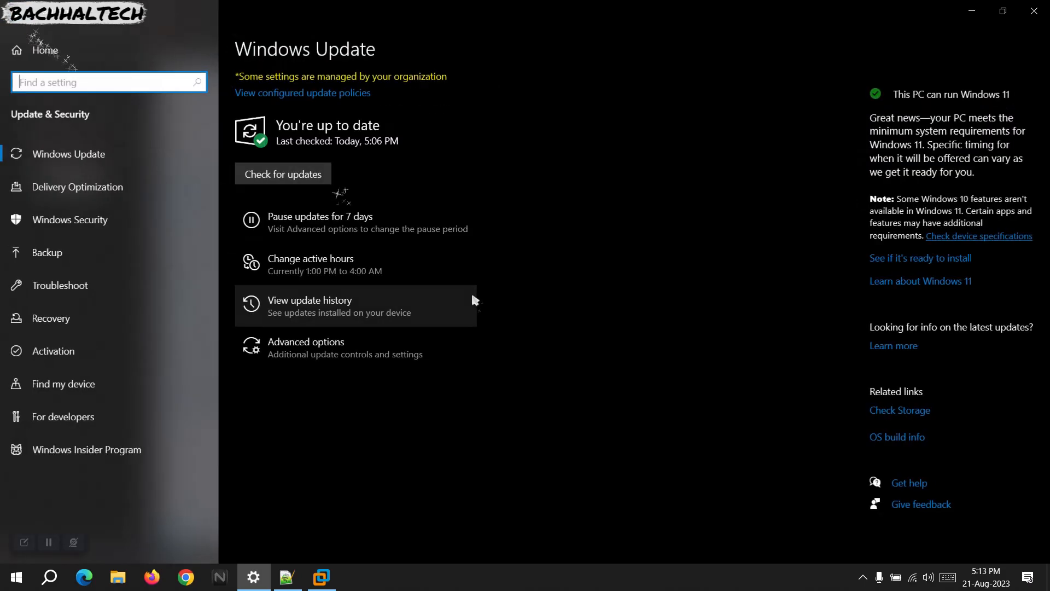
pyautogui.moveTo(238, 76); pyautogui.dragTo(475, 76)
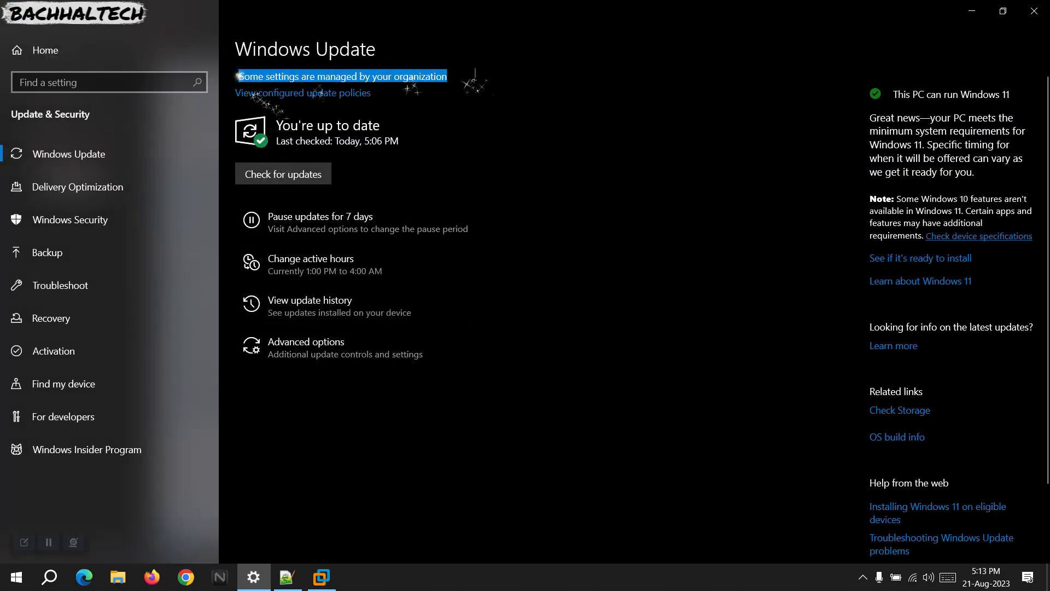
pyautogui.click(249, 75)
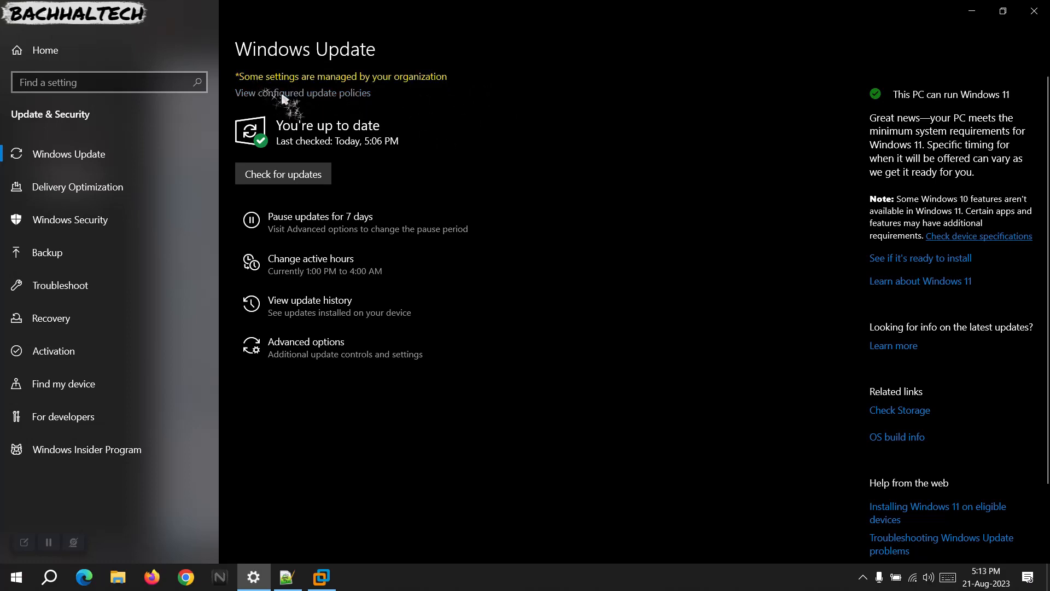
pyautogui.click(283, 94)
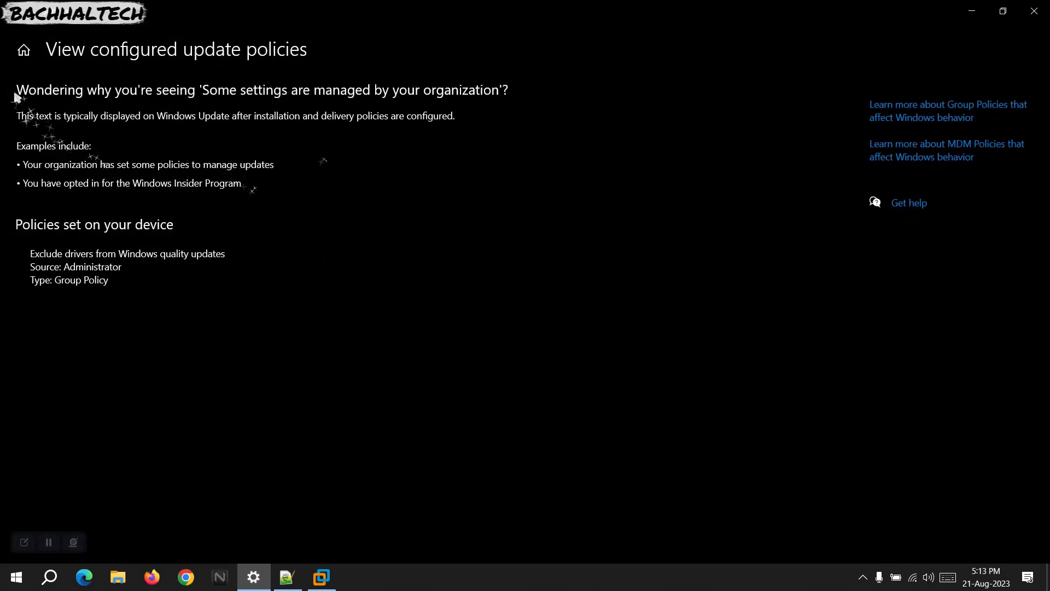